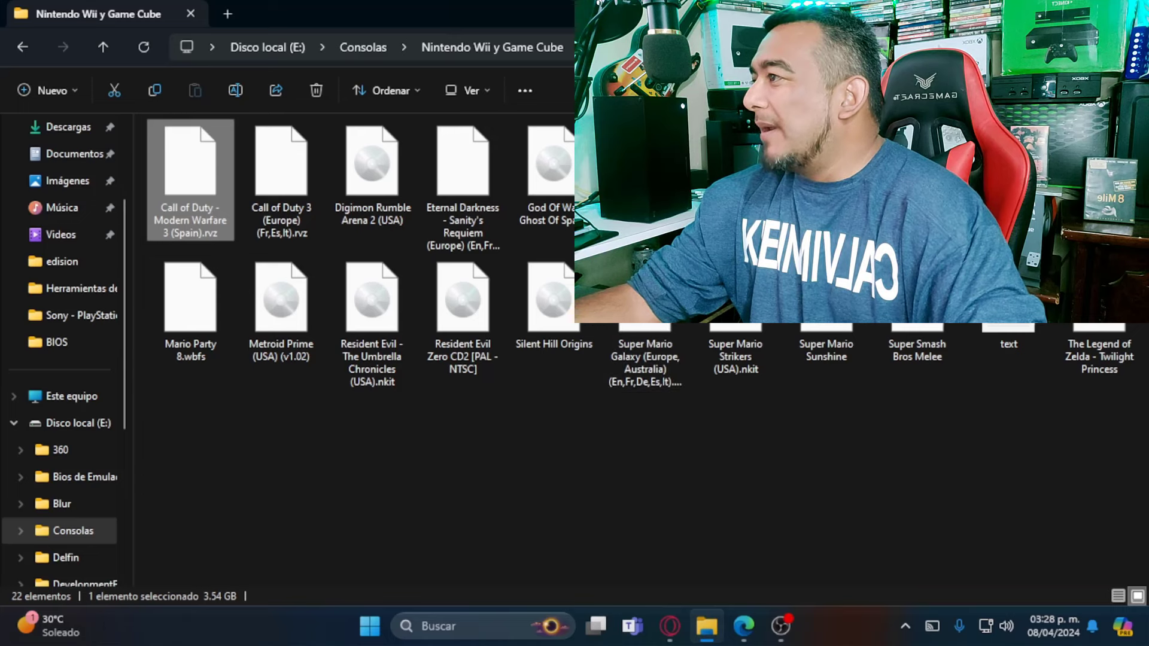
# Check the file properties of the Kirby's Return to Dream Land and Mario Kart Wii disc images
pyautogui.rightClick(637, 163)
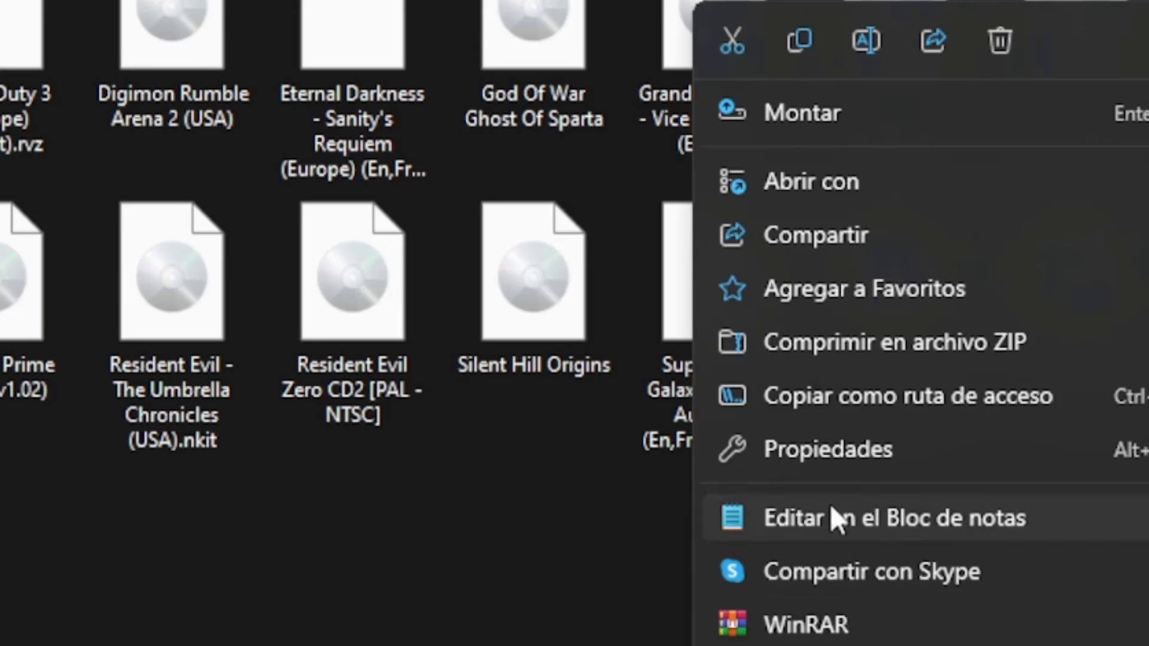
pyautogui.click(809, 449)
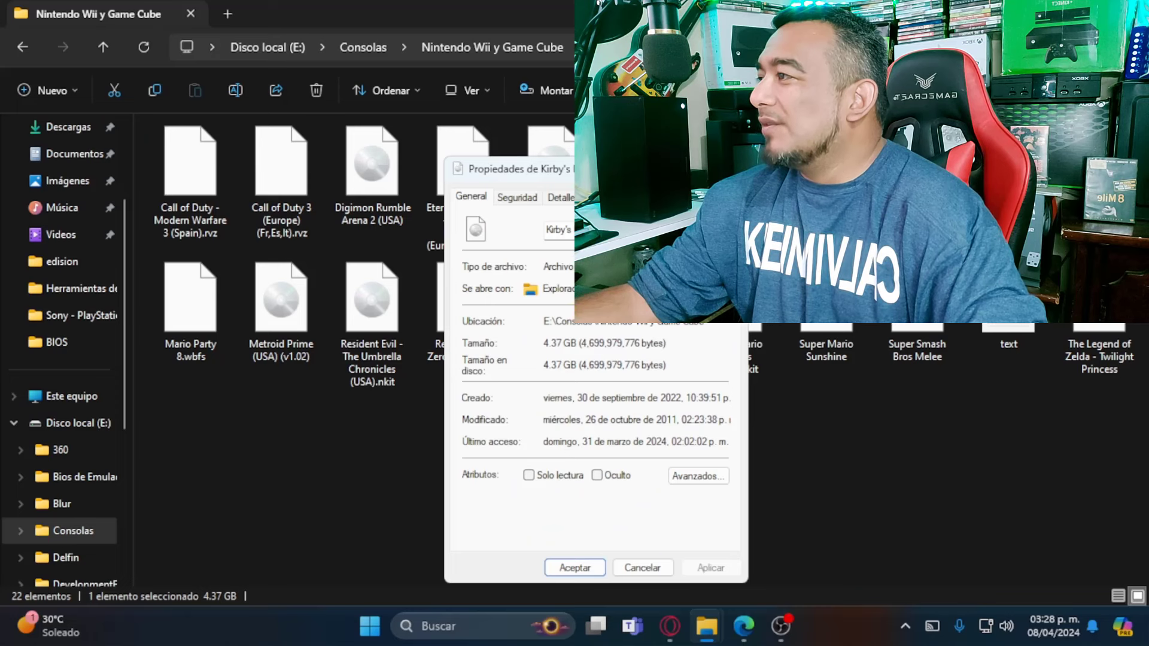
pyautogui.press('Escape')
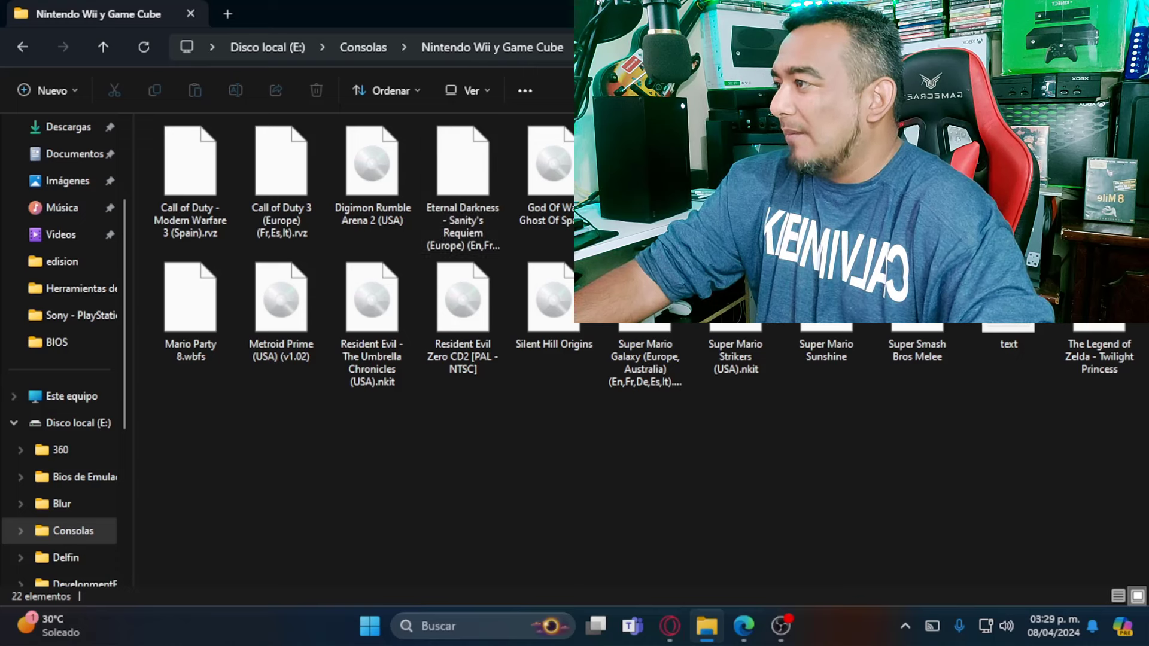
pyautogui.rightClick(825, 218)
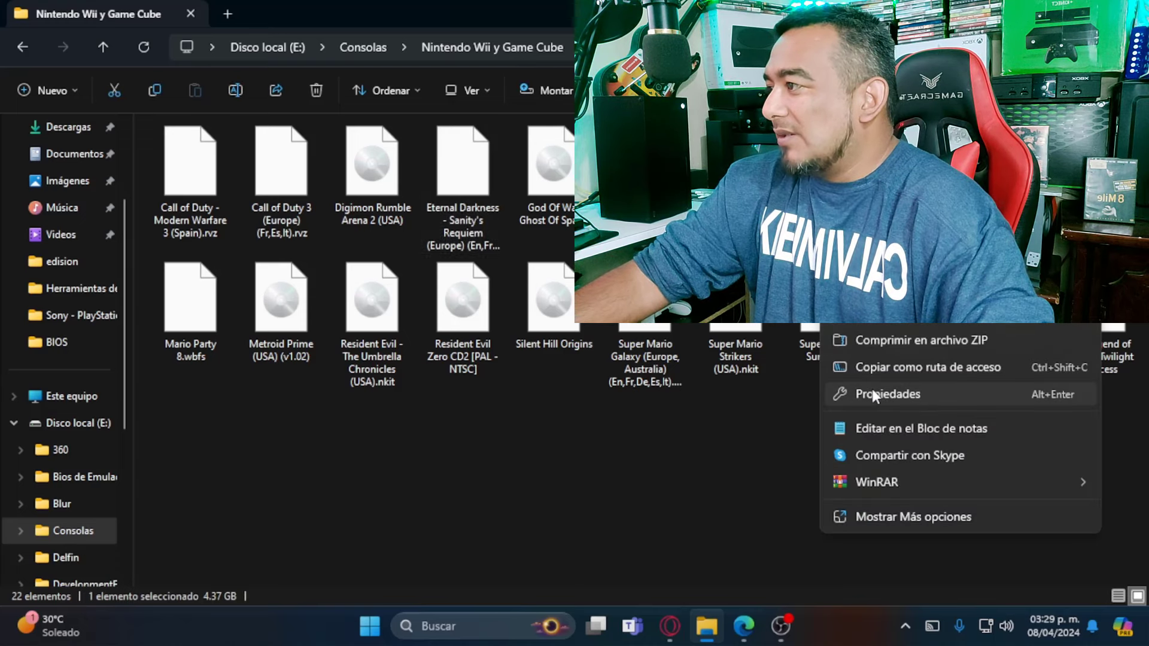
pyautogui.click(871, 388)
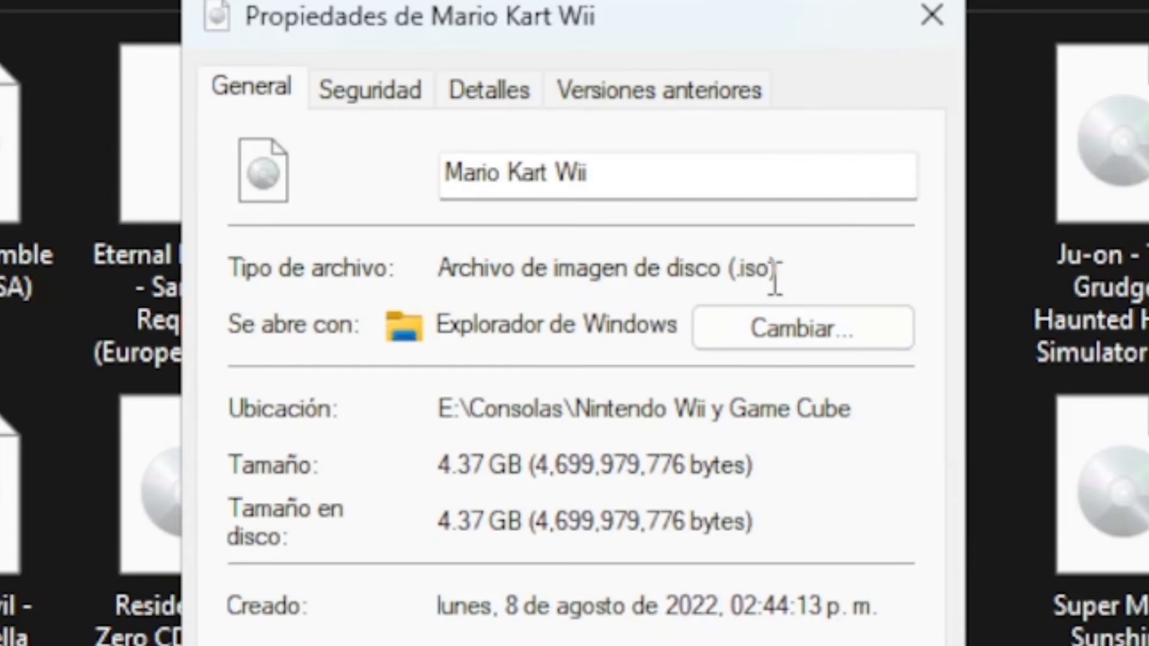
pyautogui.click(931, 15)
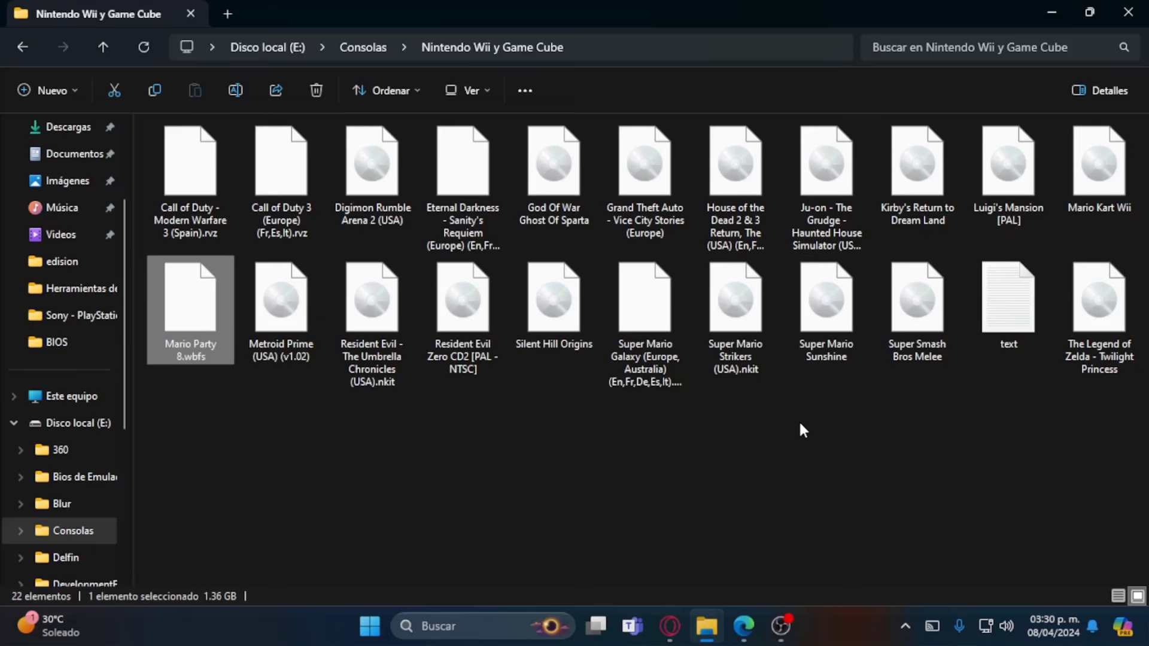
# Select Super Mario Sunshine and Super Smash Bros Melee together and view their combined file properties
pyautogui.moveTo(827, 431); pyautogui.dragTo(958, 300)
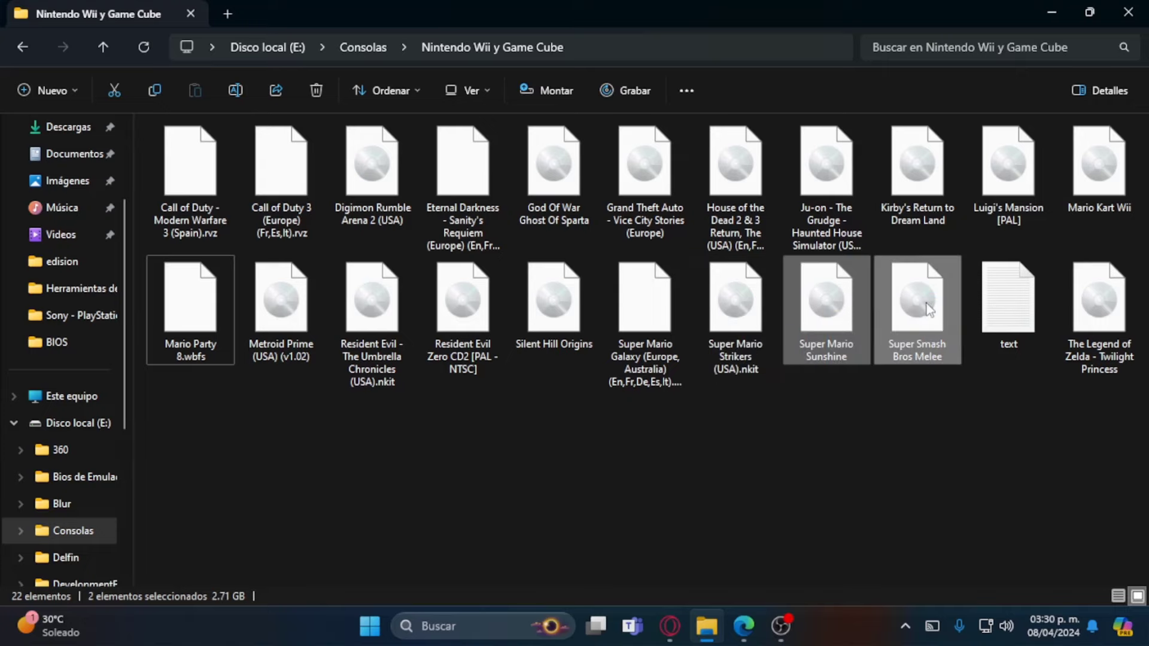
pyautogui.rightClick(921, 320)
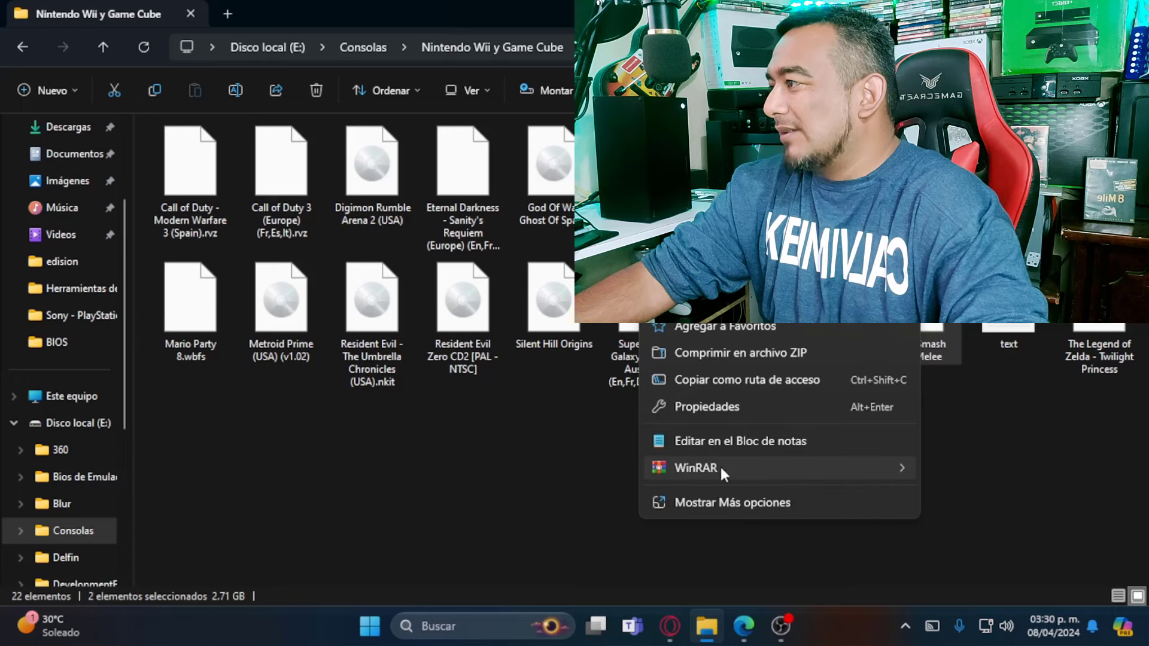
pyautogui.click(711, 405)
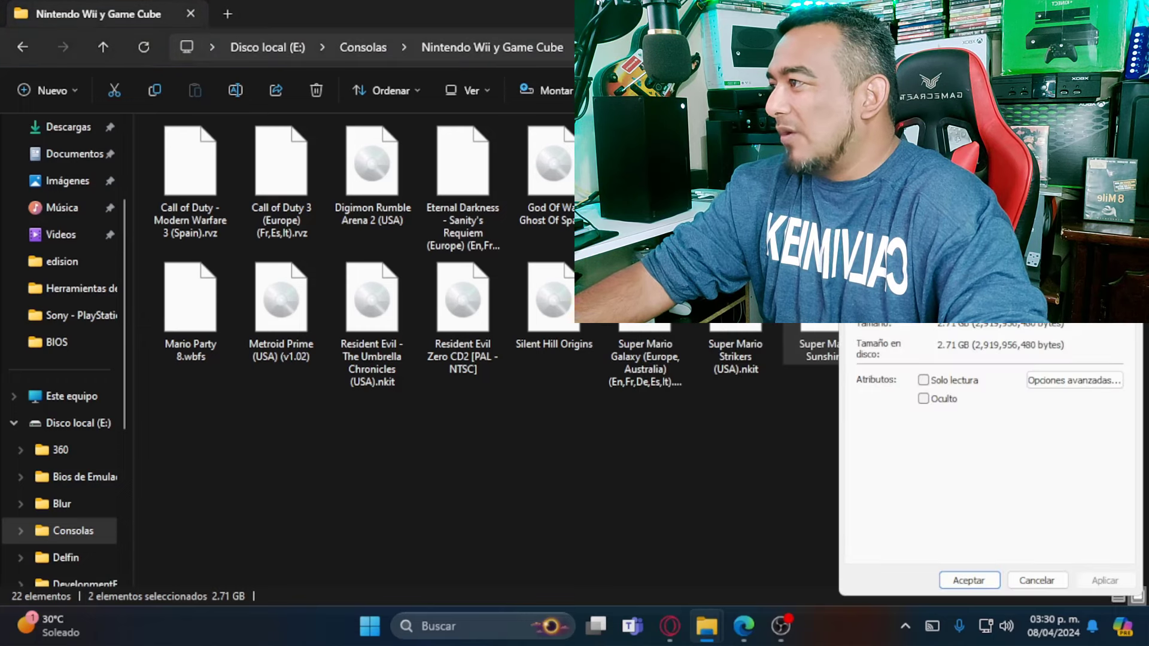
pyautogui.moveTo(898, 178); pyautogui.dragTo(502, 154)
pyautogui.press('Escape')
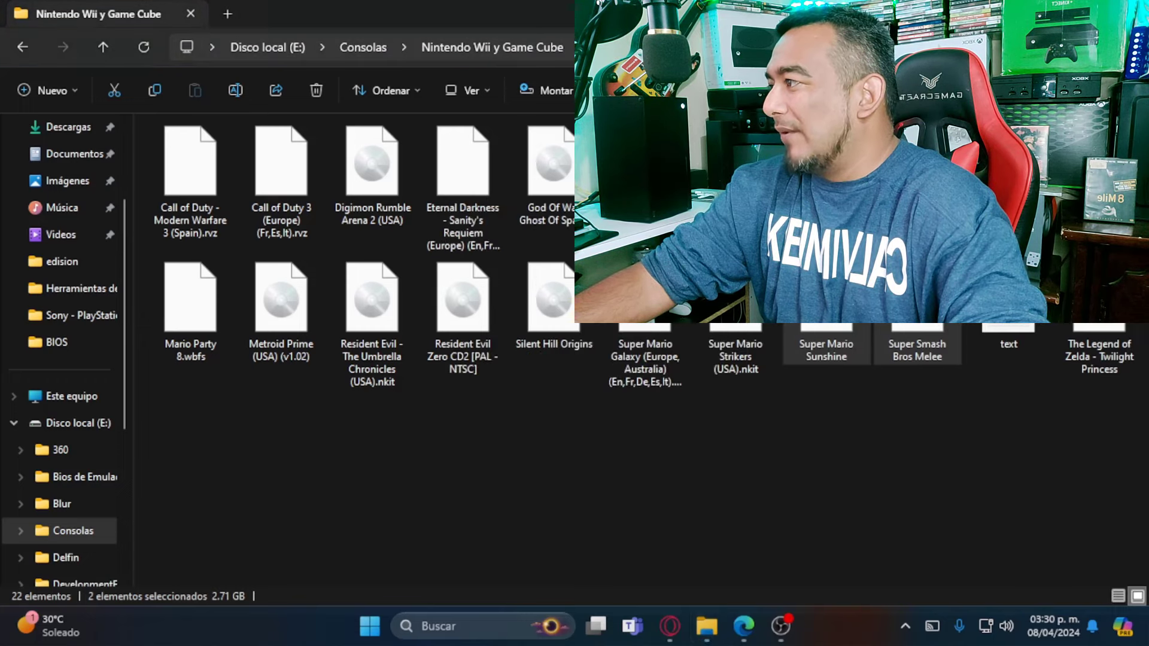
# Open the PlayStation 1 folder in Consolas, show its contents as large icons and select all the game folders
pyautogui.hotkey('alt', 'Up')
pyautogui.doubleClick(189, 361)
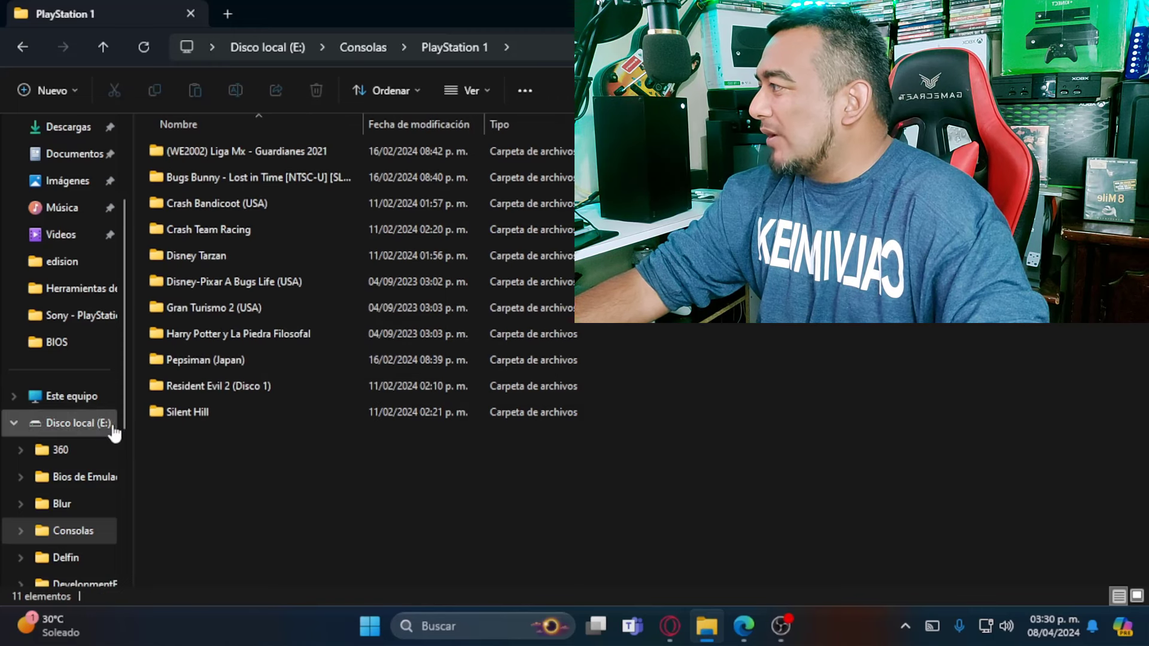
pyautogui.click(1135, 596)
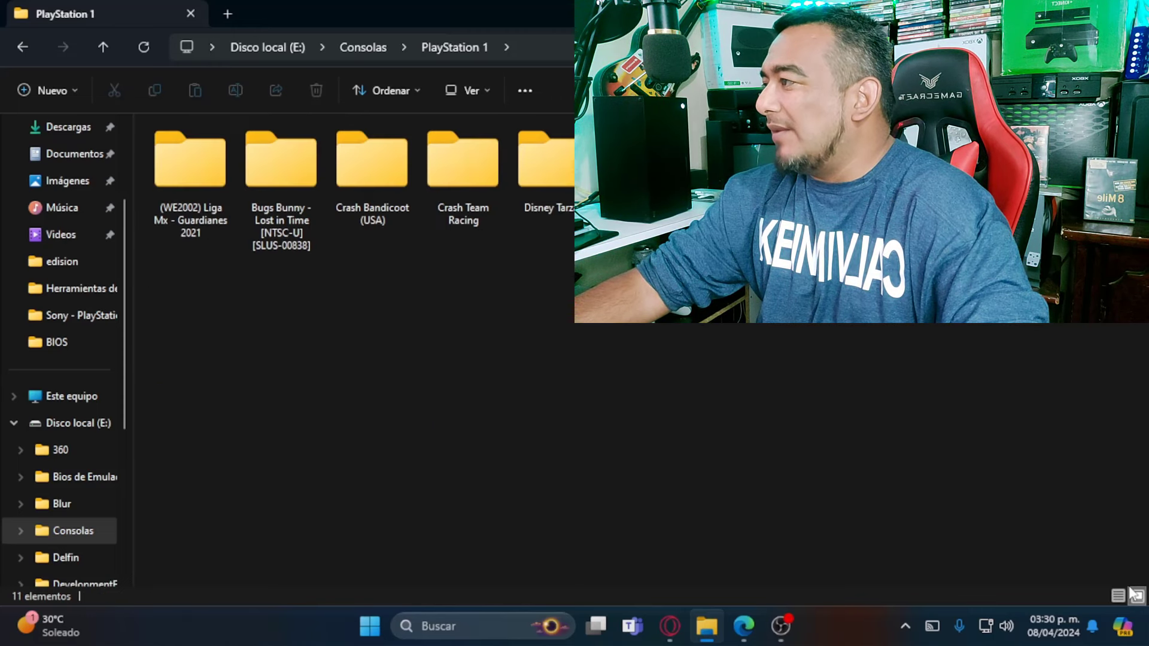
pyautogui.moveTo(189, 334); pyautogui.dragTo(1111, 202)
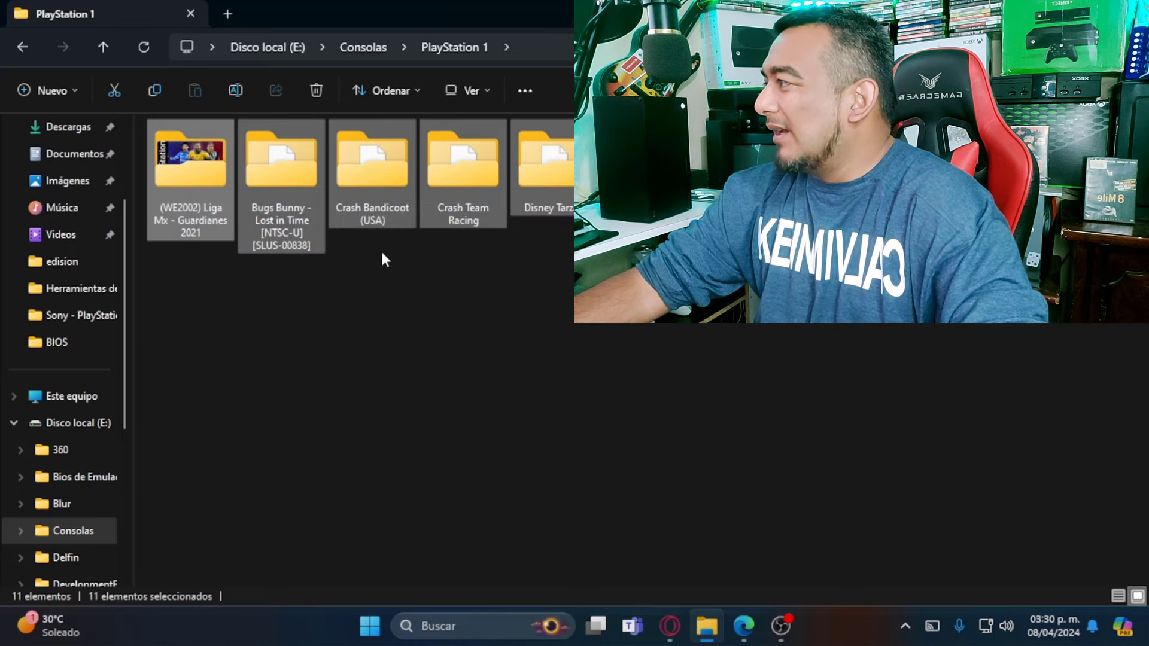
# Examine the Bugs Bunny - Lost in Time folder and select all its bblit files, from the CCD to the SUB
pyautogui.doubleClick(279, 174)
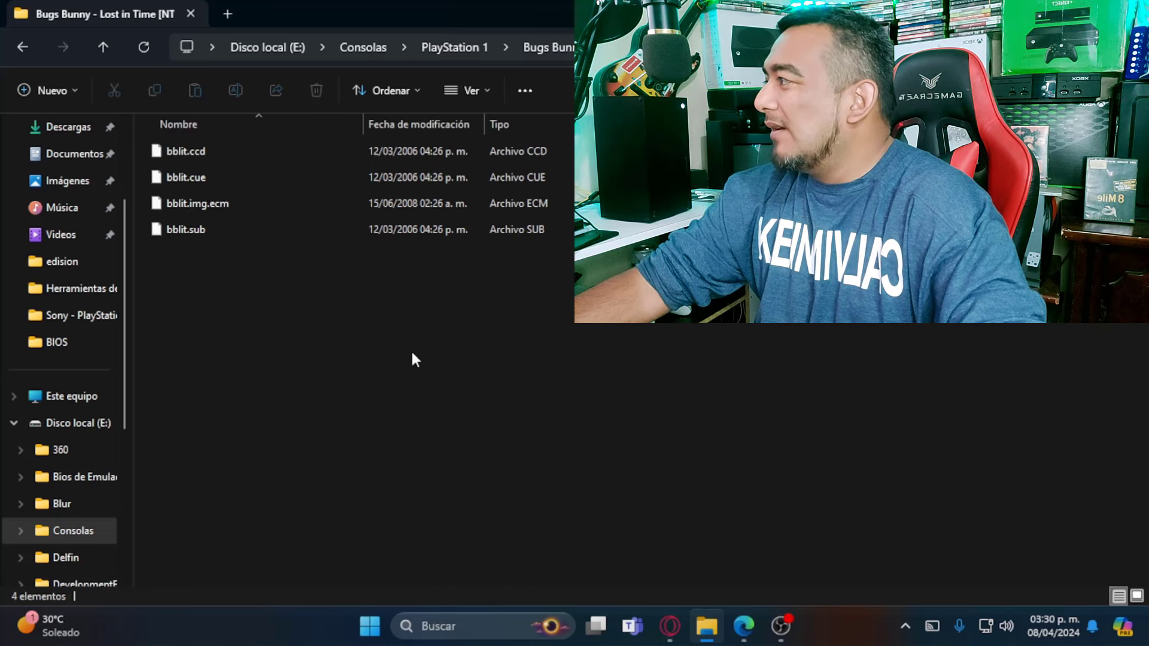
pyautogui.moveTo(188, 268); pyautogui.dragTo(583, 297)
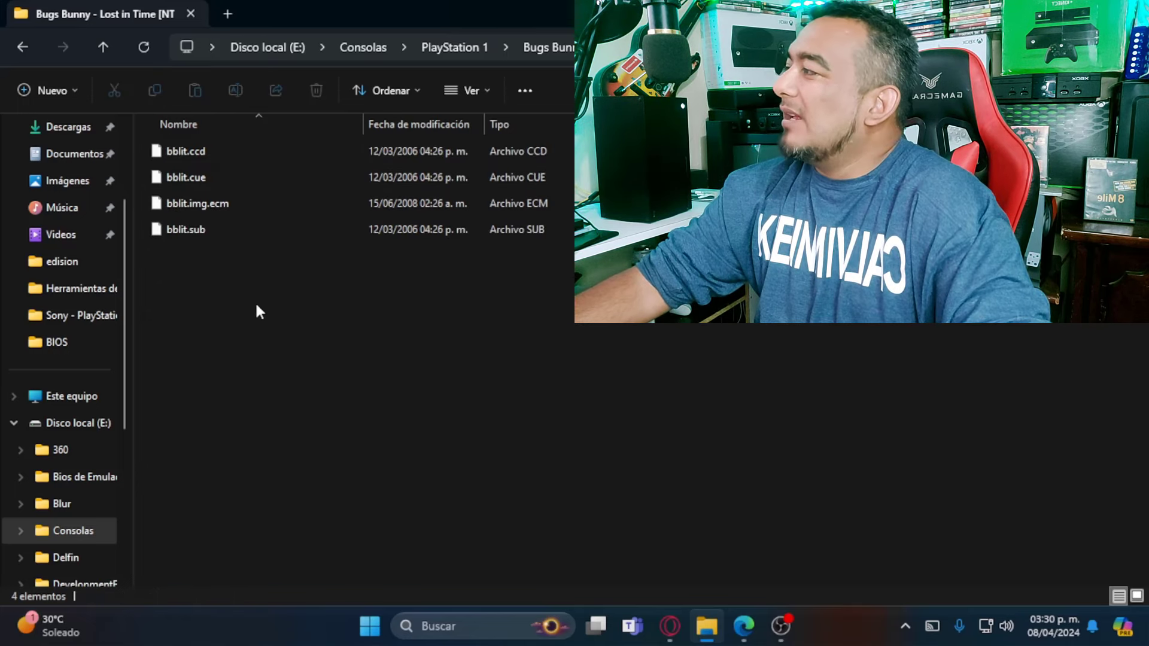
pyautogui.moveTo(258, 310); pyautogui.dragTo(581, 171)
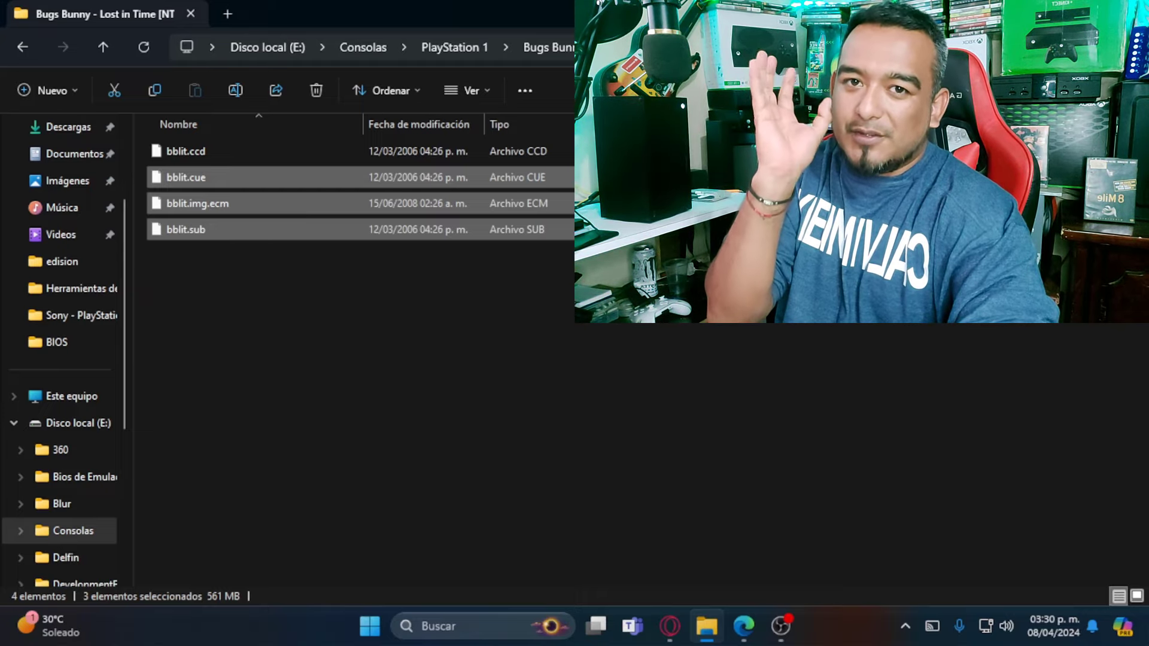
pyautogui.moveTo(325, 350); pyautogui.dragTo(336, 149)
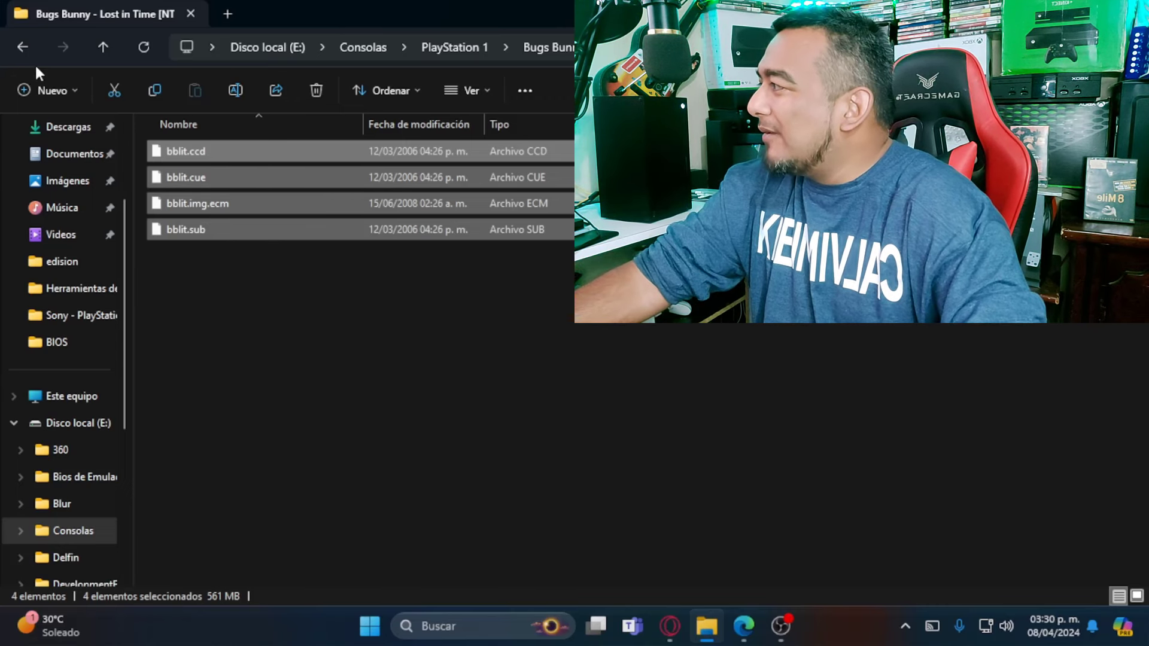
pyautogui.click(22, 45)
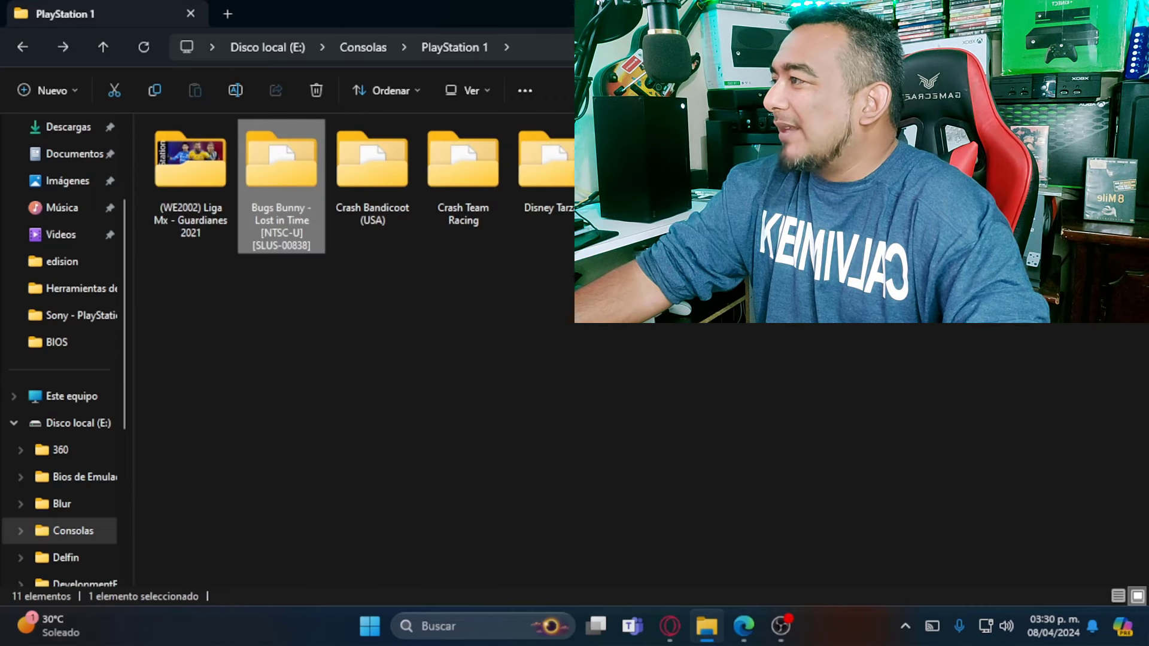
# Inspect the files inside the Gran Turismo 2, Harry Potter y La Piedra Filosofal, Disney-Pixar A Bugs Life and Crash Bandicoot folders
pyautogui.doubleClick(645, 173)
pyautogui.click(22, 56)
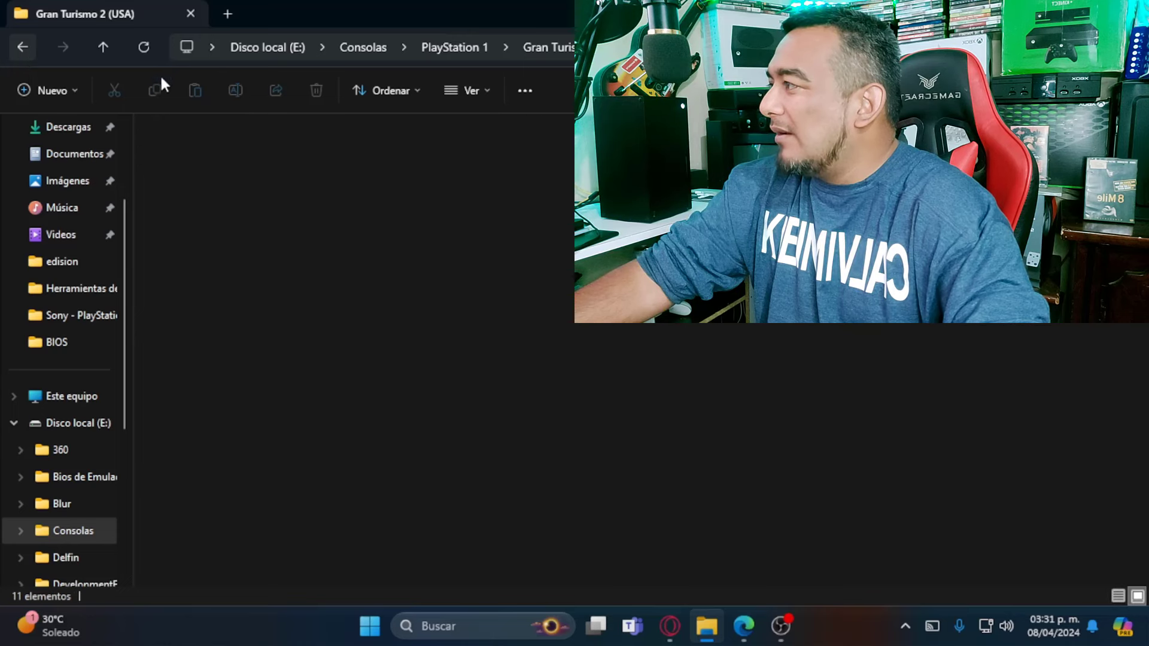
pyautogui.doubleClick(735, 173)
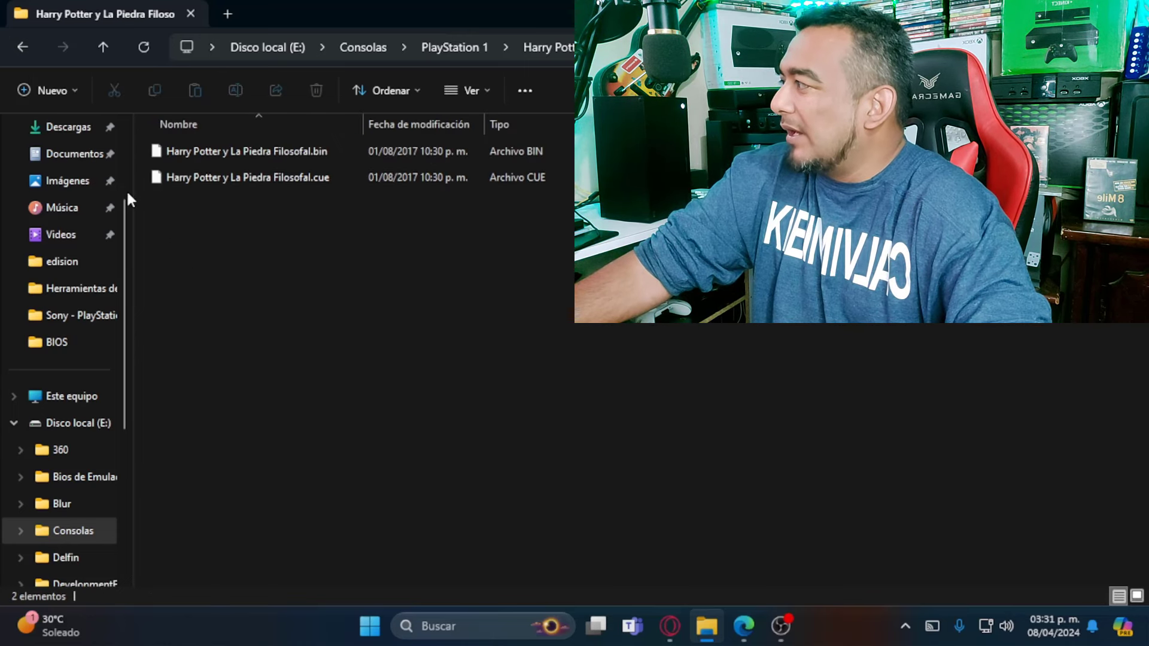
pyautogui.click(23, 48)
pyautogui.doubleClick(640, 161)
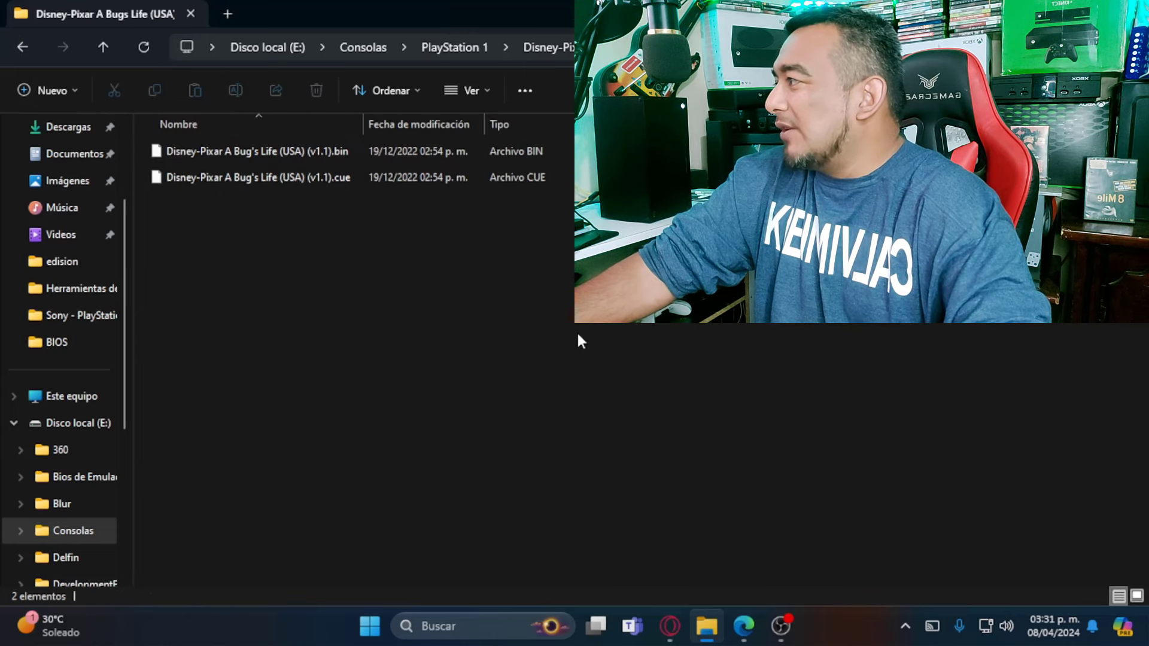
pyautogui.click(23, 48)
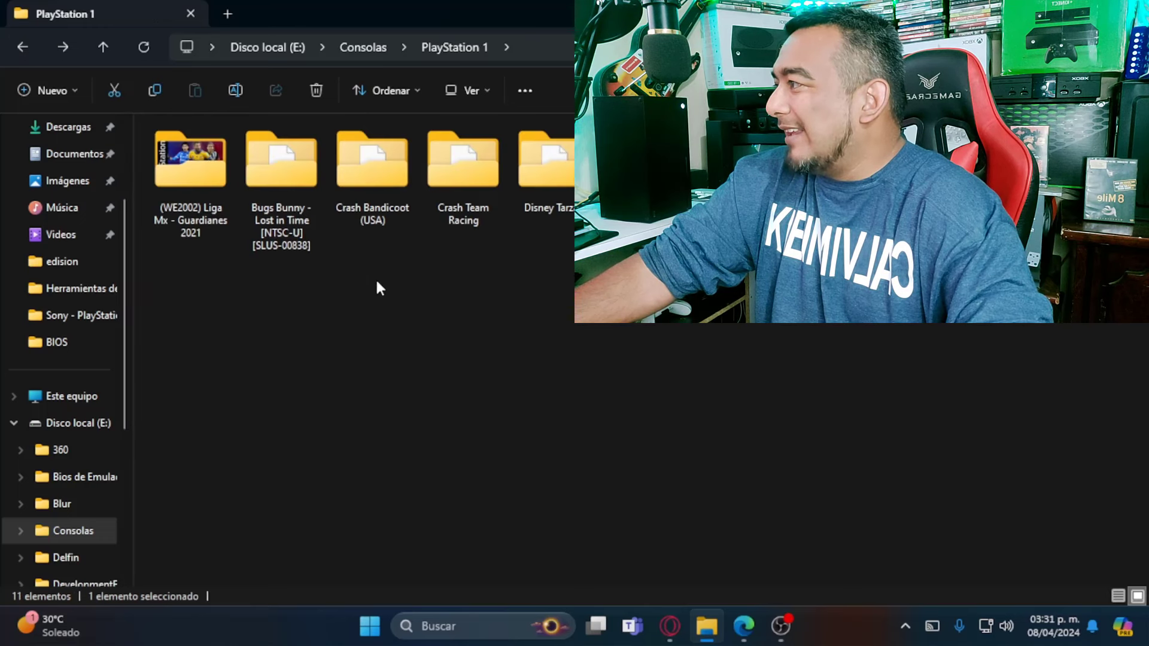
pyautogui.doubleClick(372, 180)
pyautogui.hotkey('alt', 'Up')
# Open the PlayStation 2 folder in Consolas and highlight its disc image files, then clear the selection
pyautogui.hotkey('alt', 'Up')
pyautogui.doubleClick(209, 386)
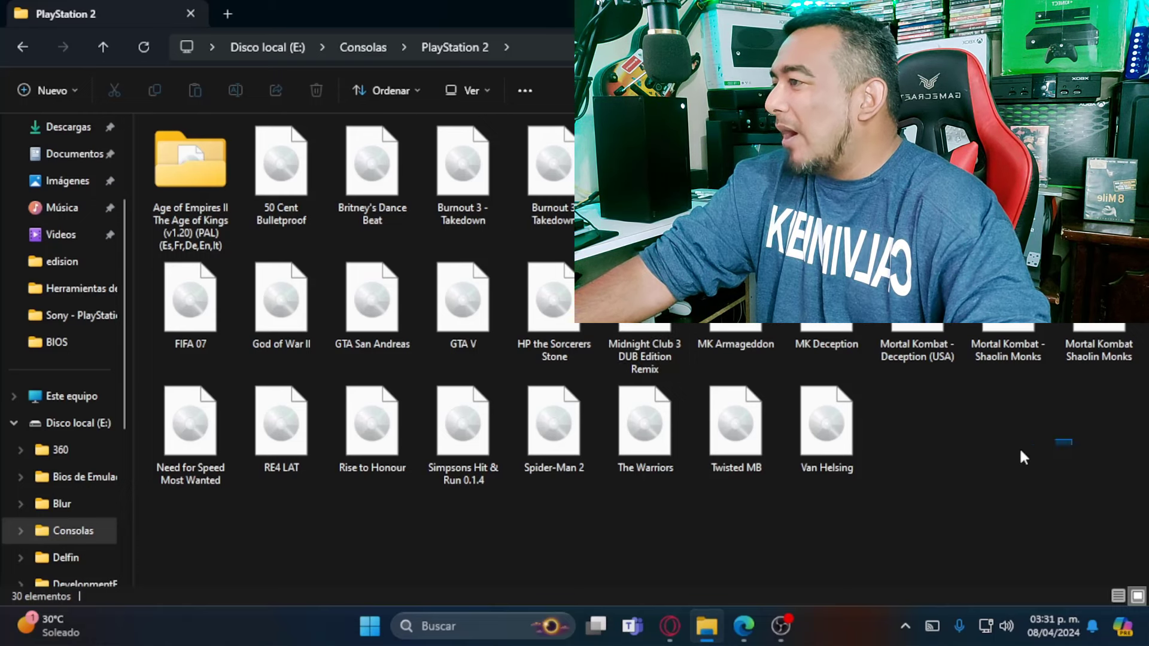
pyautogui.moveTo(1070, 439); pyautogui.dragTo(302, 152)
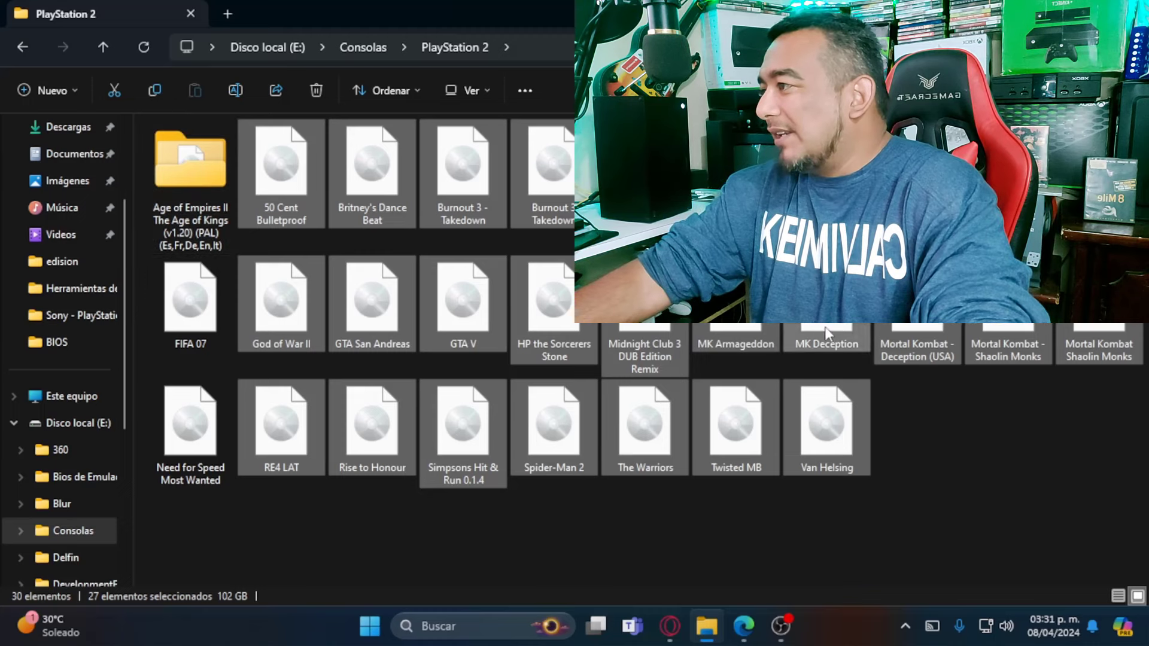
pyautogui.click(905, 443)
pyautogui.moveTo(1104, 438); pyautogui.dragTo(350, 102)
pyautogui.click(1015, 448)
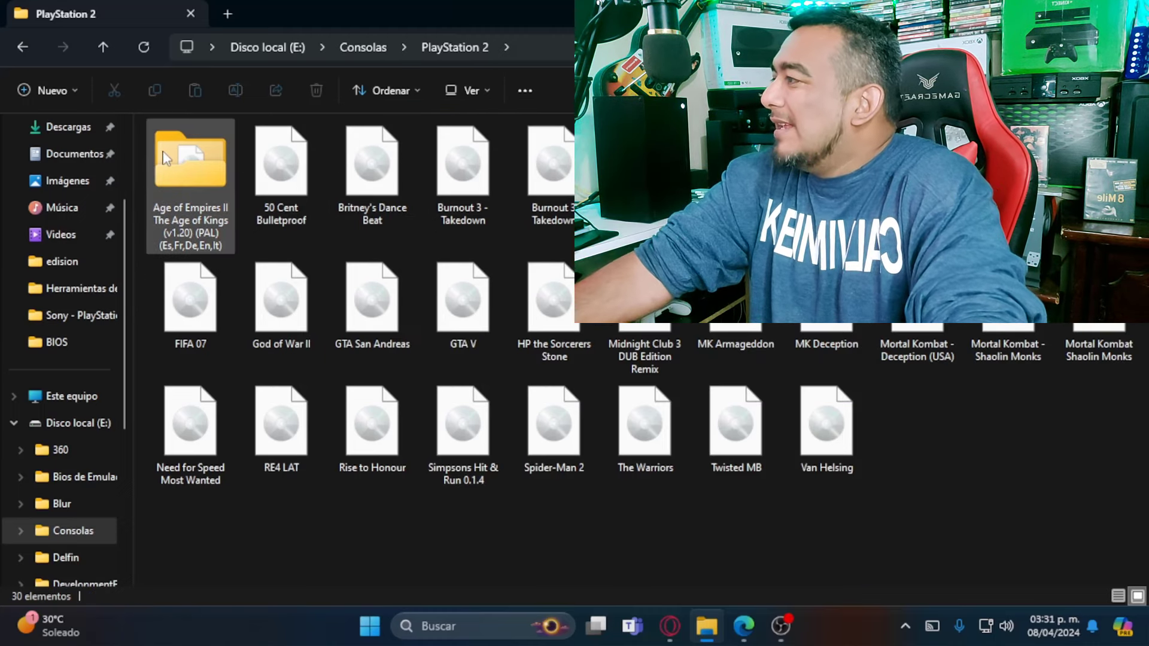
# Open the PlayStation Portable PSP folder in Consolas and show its contents as large icons
pyautogui.click(22, 47)
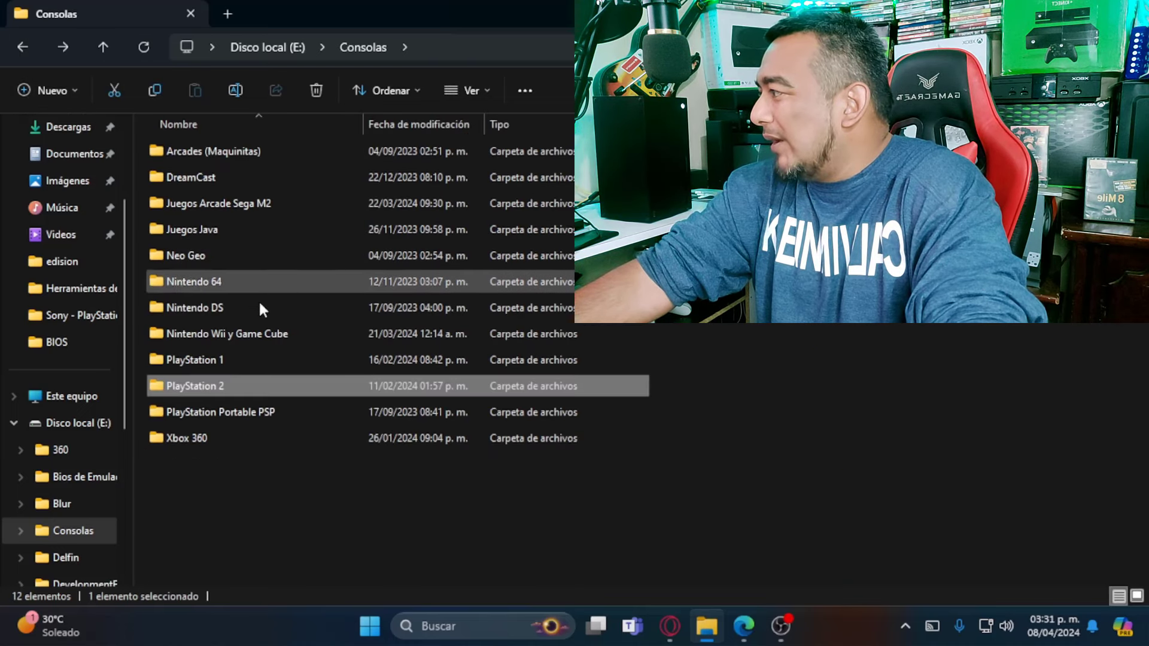
pyautogui.doubleClick(192, 413)
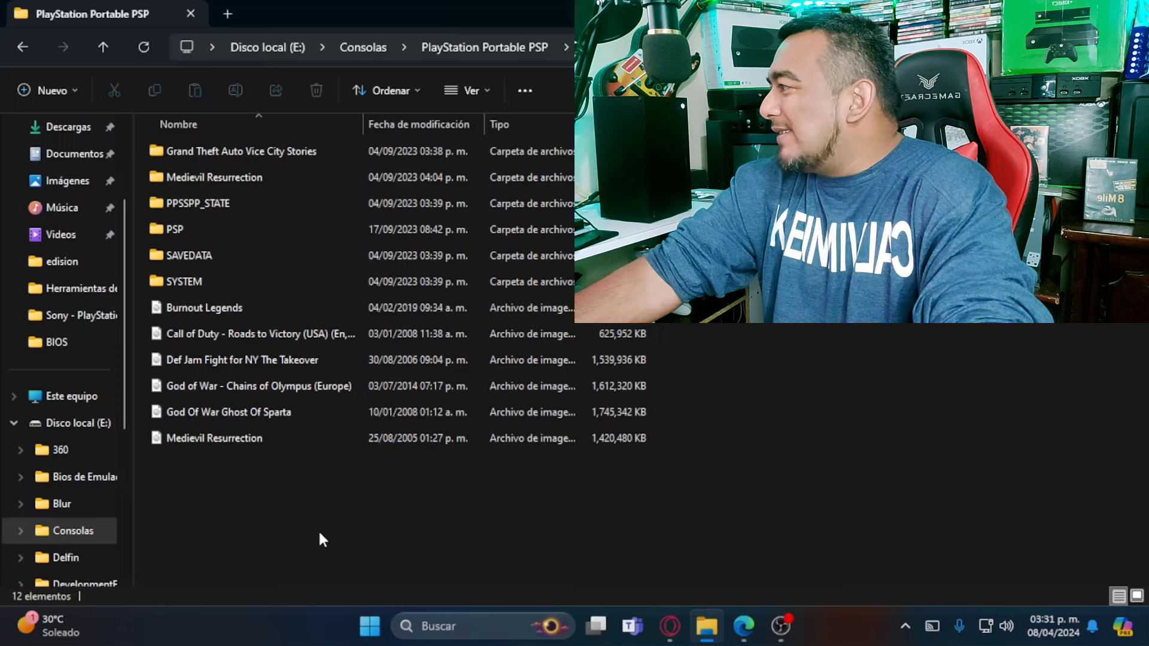
pyautogui.click(1136, 597)
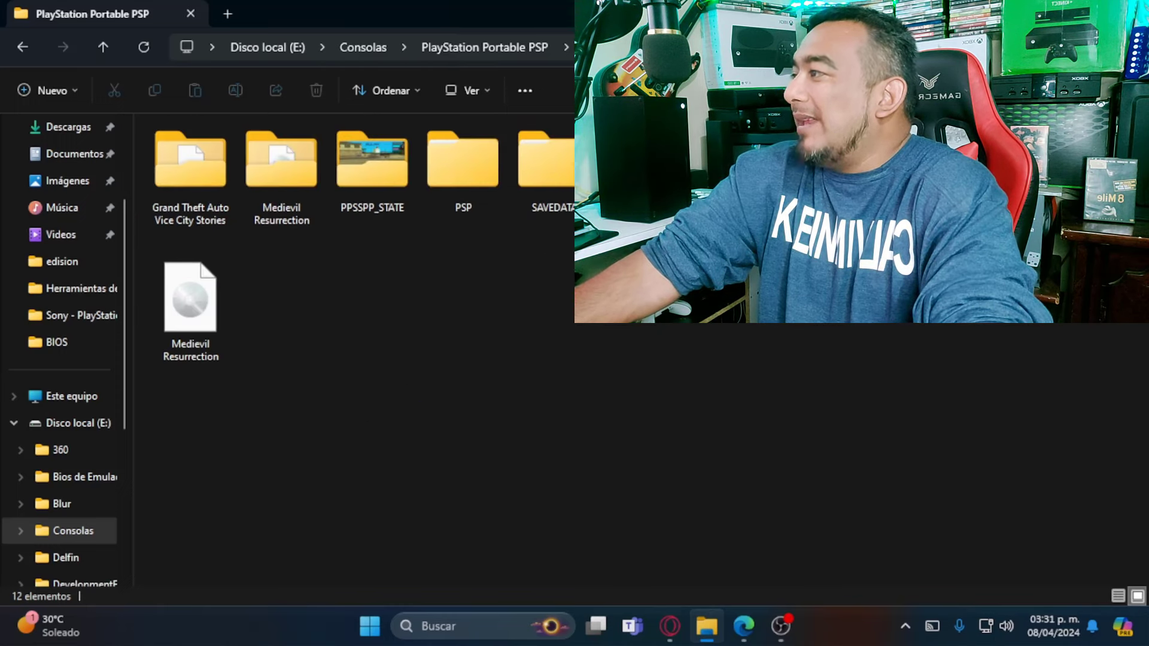
pyautogui.moveTo(598, 233); pyautogui.dragTo(430, 308)
# Look inside the PPSSPP_STATE folder, select both ULES00502_1.02_0 files and return to the PSP folder
pyautogui.doubleClick(374, 173)
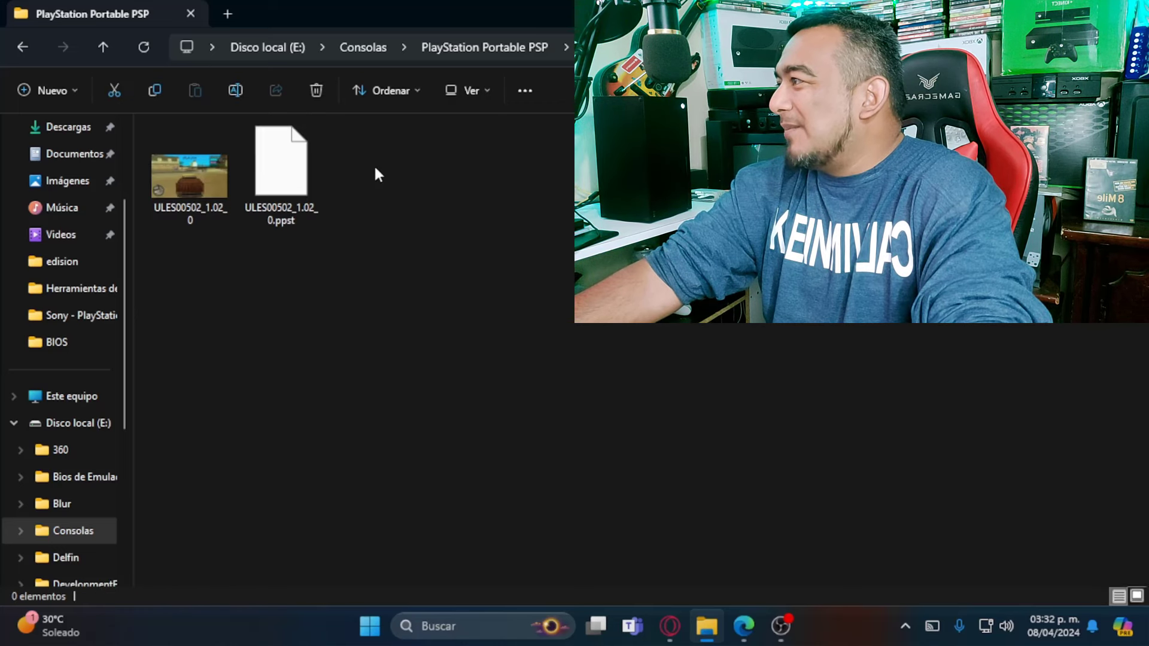
pyautogui.moveTo(411, 172); pyautogui.dragTo(170, 174)
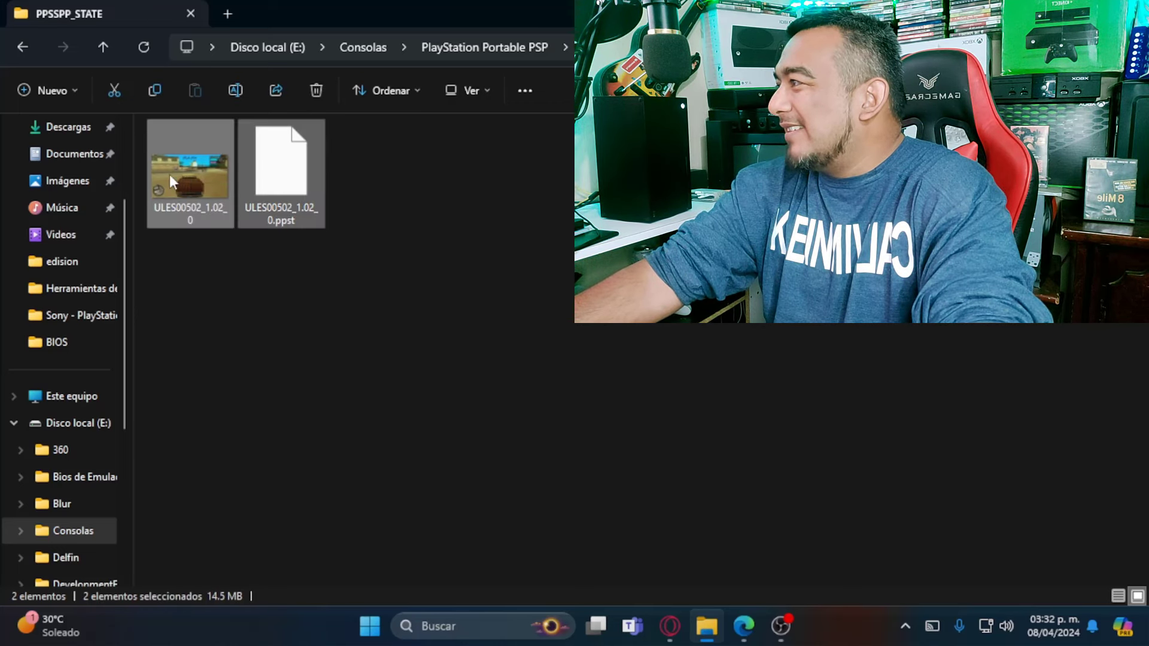
pyautogui.click(26, 48)
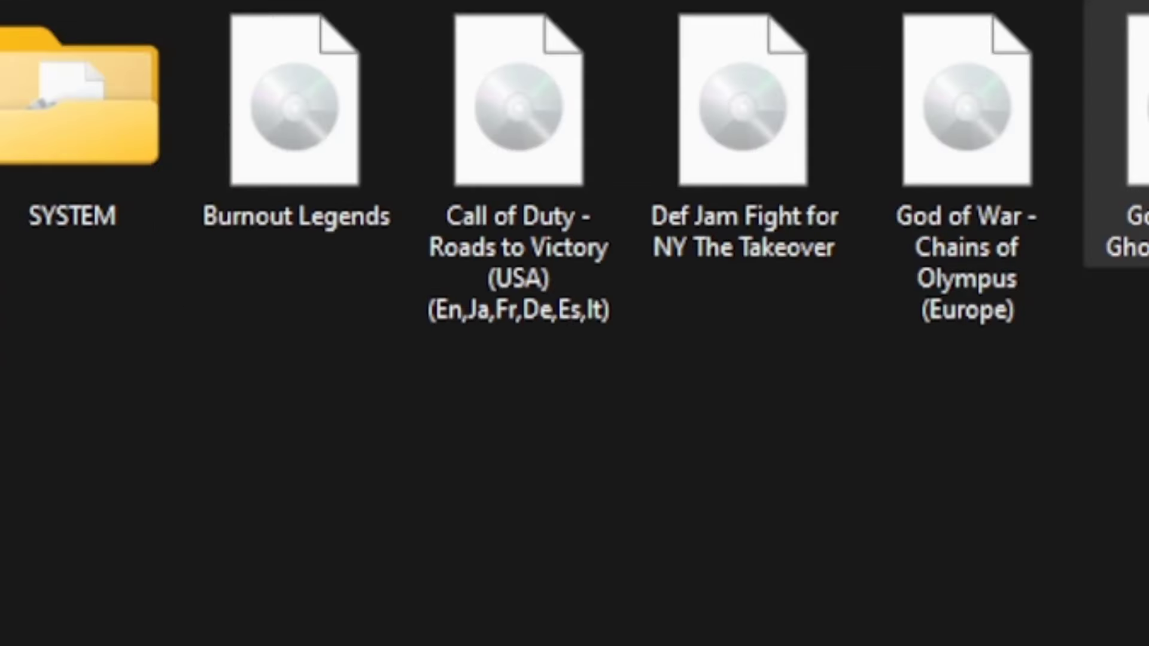
# Check the file type of the God Of War Ghost Of Sparta disc image in its properties
pyautogui.hotkey('alt', 'Return')
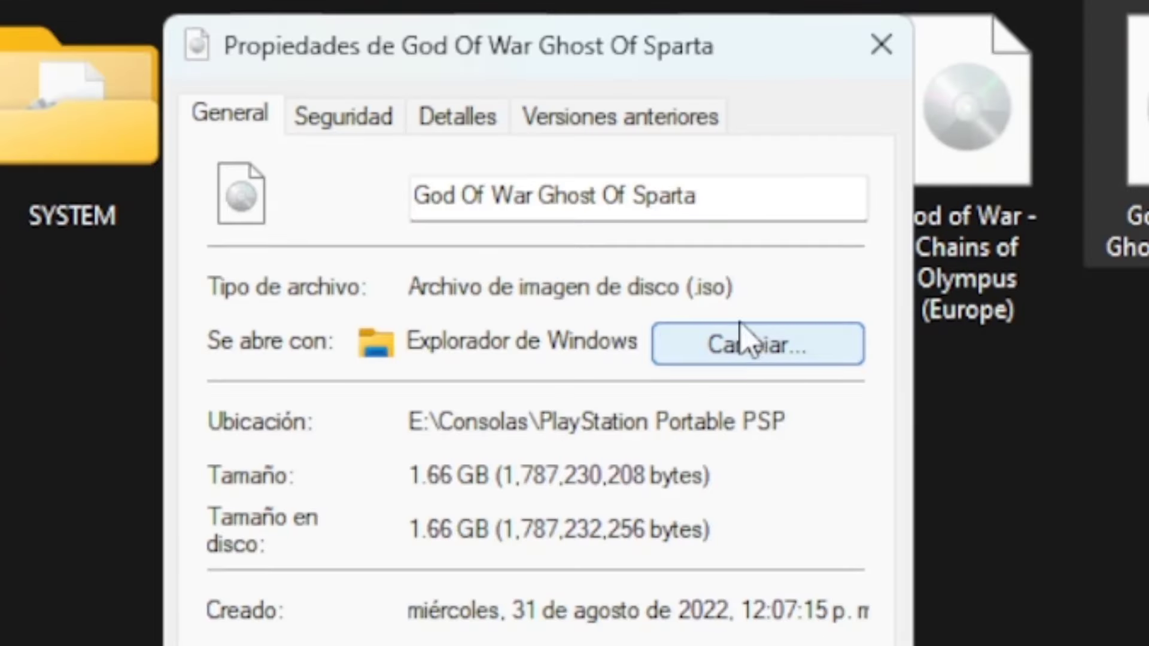
pyautogui.moveTo(731, 288); pyautogui.dragTo(600, 289)
pyautogui.click(881, 46)
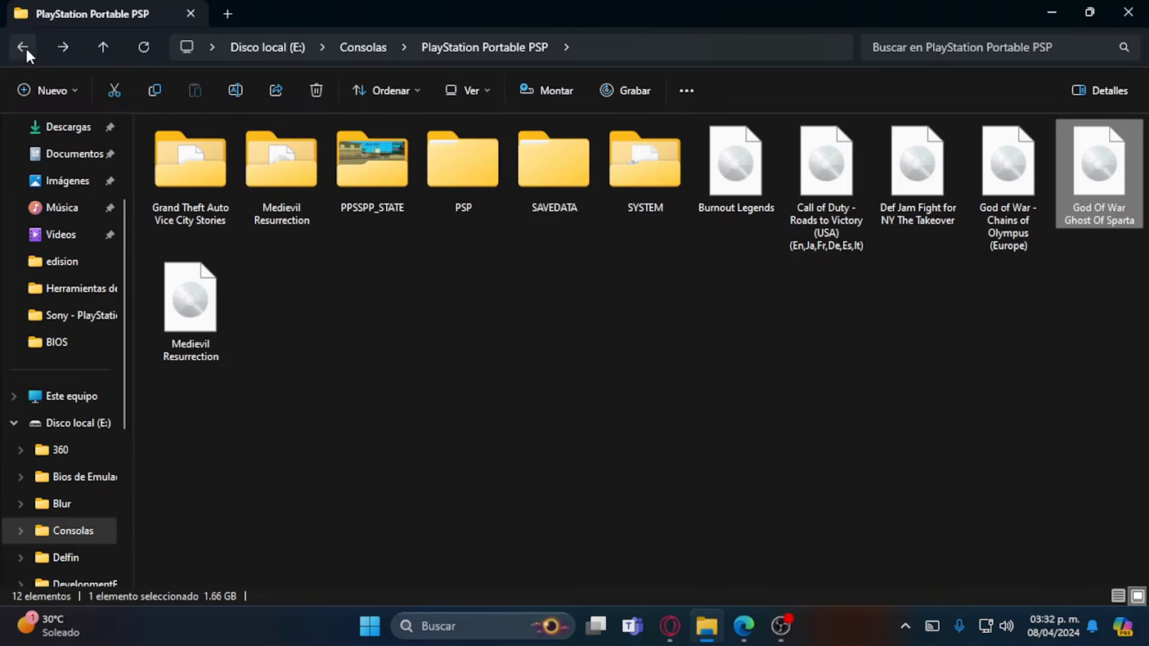
# Return to the Consolas folder and open the Xbox 360 folder
pyautogui.click(24, 46)
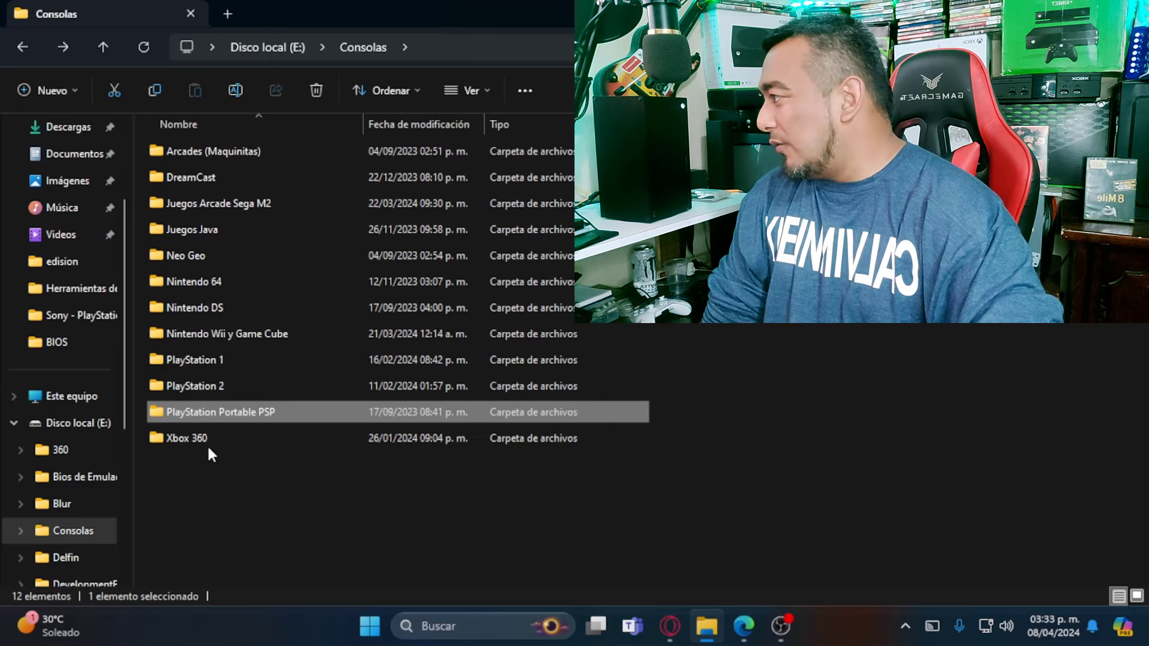
pyautogui.doubleClick(201, 440)
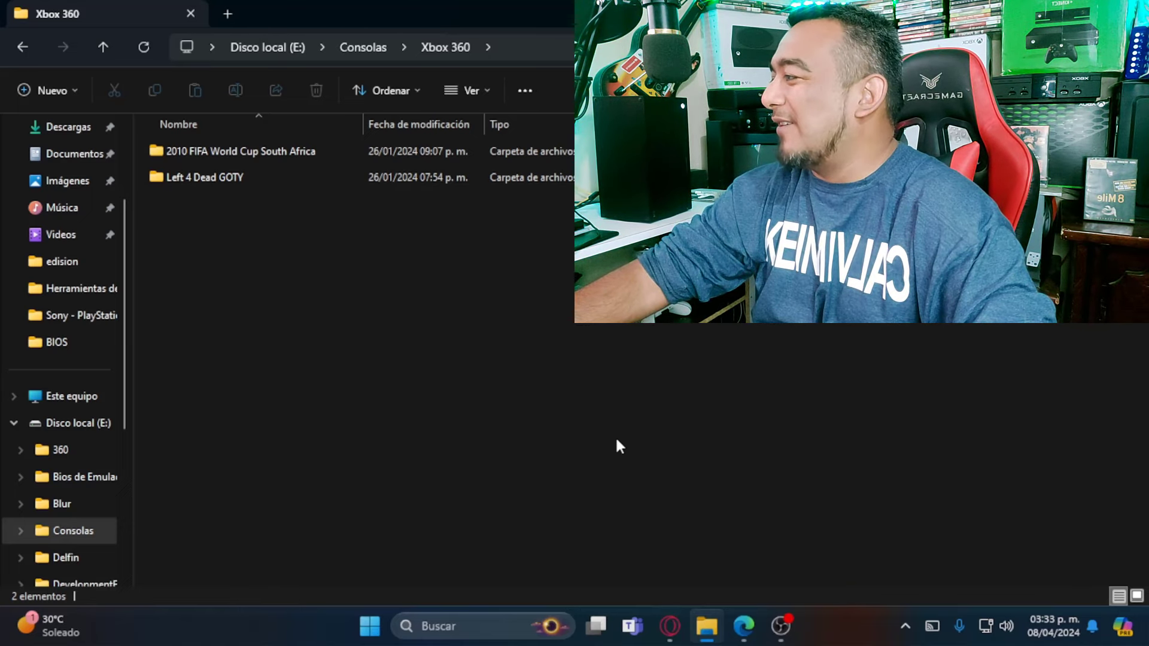
# Look inside the Left 4 Dead GOTY folder and return to the Xbox 360 folder
pyautogui.click(197, 177)
pyautogui.doubleClick(196, 174)
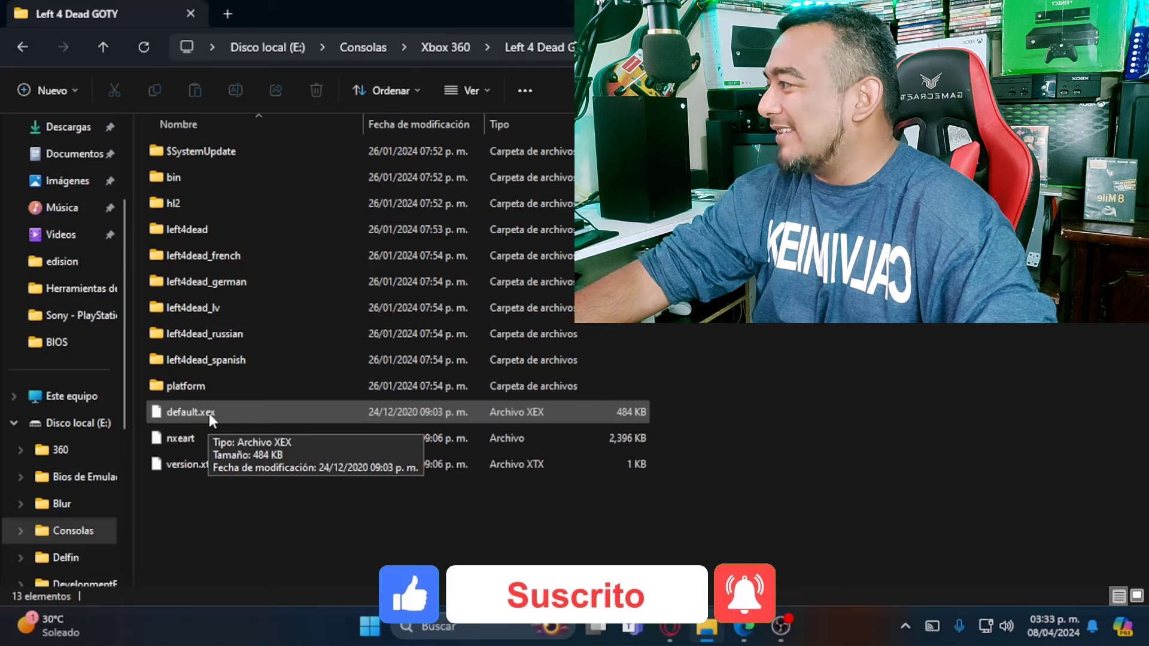
pyautogui.hotkey('alt', 'Left')
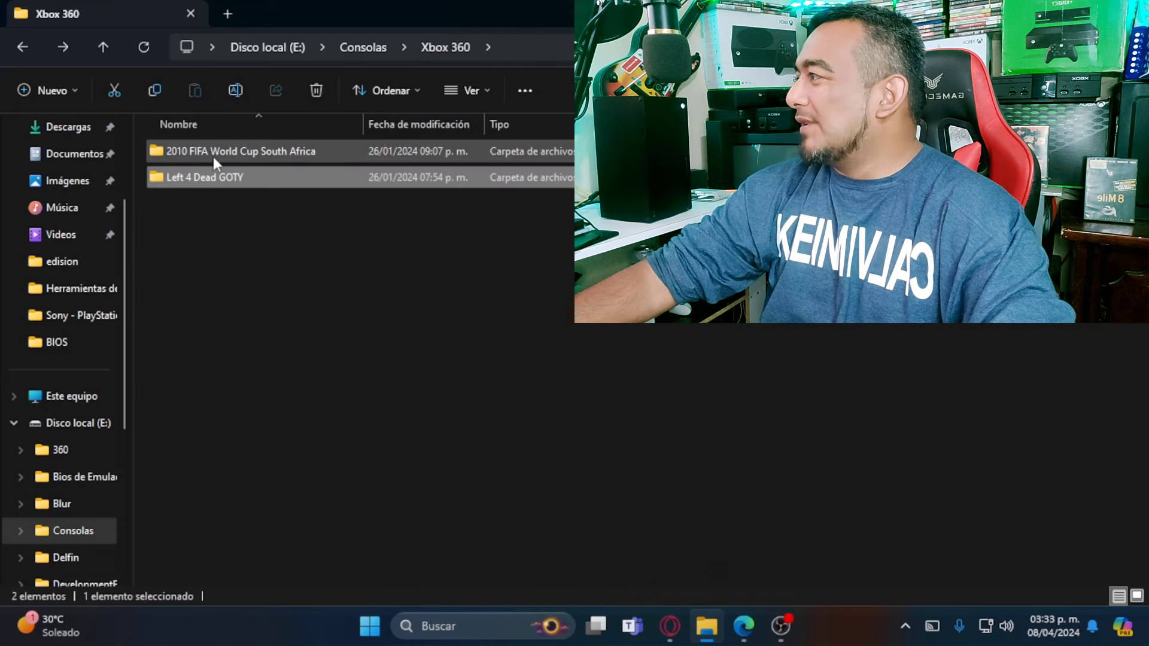
# Open the 2010 FIFA World Cup South Africa folder and look through its files down to the XEX files
pyautogui.doubleClick(231, 152)
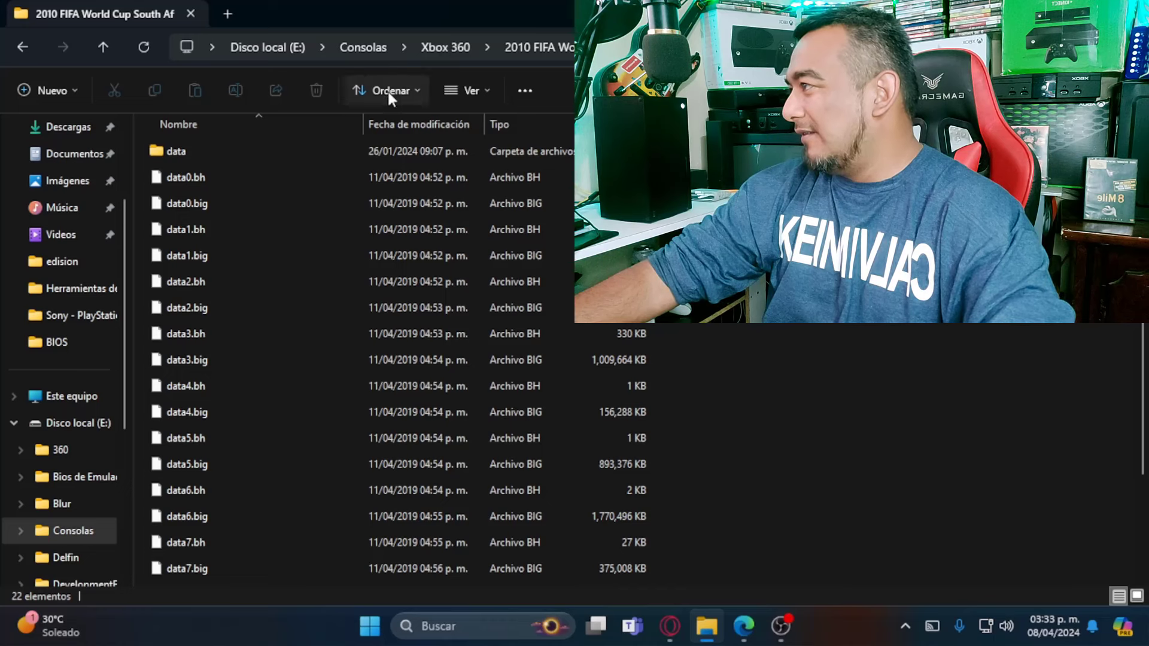
pyautogui.scroll(-2, 456, 312)
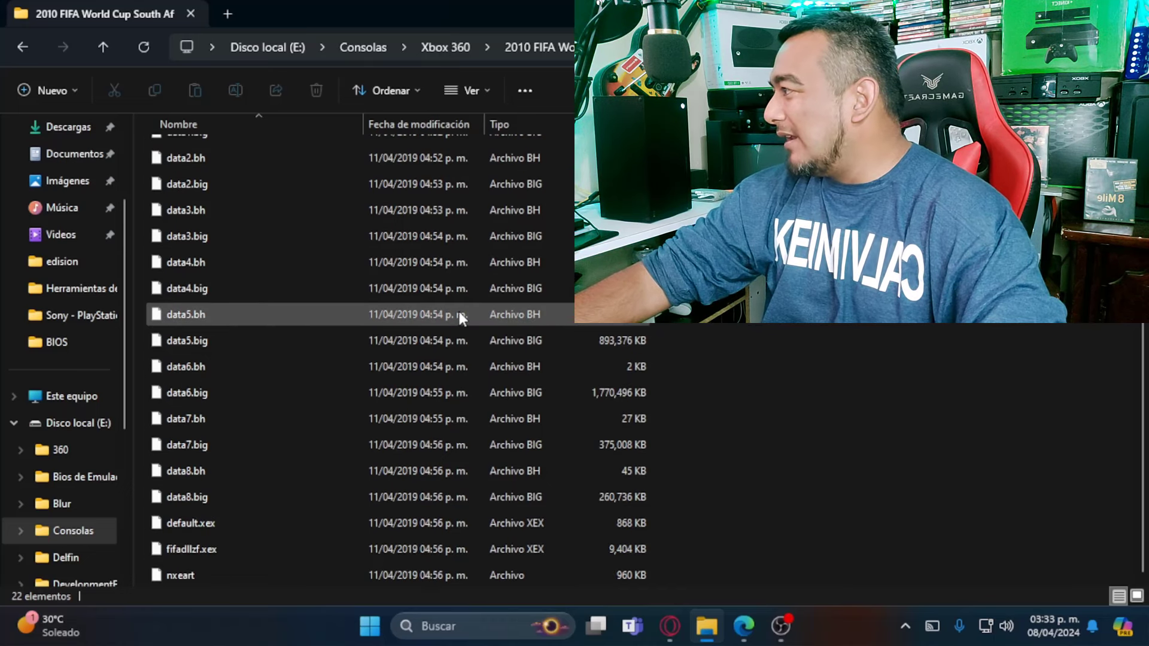
pyautogui.moveTo(749, 573); pyautogui.dragTo(823, 351)
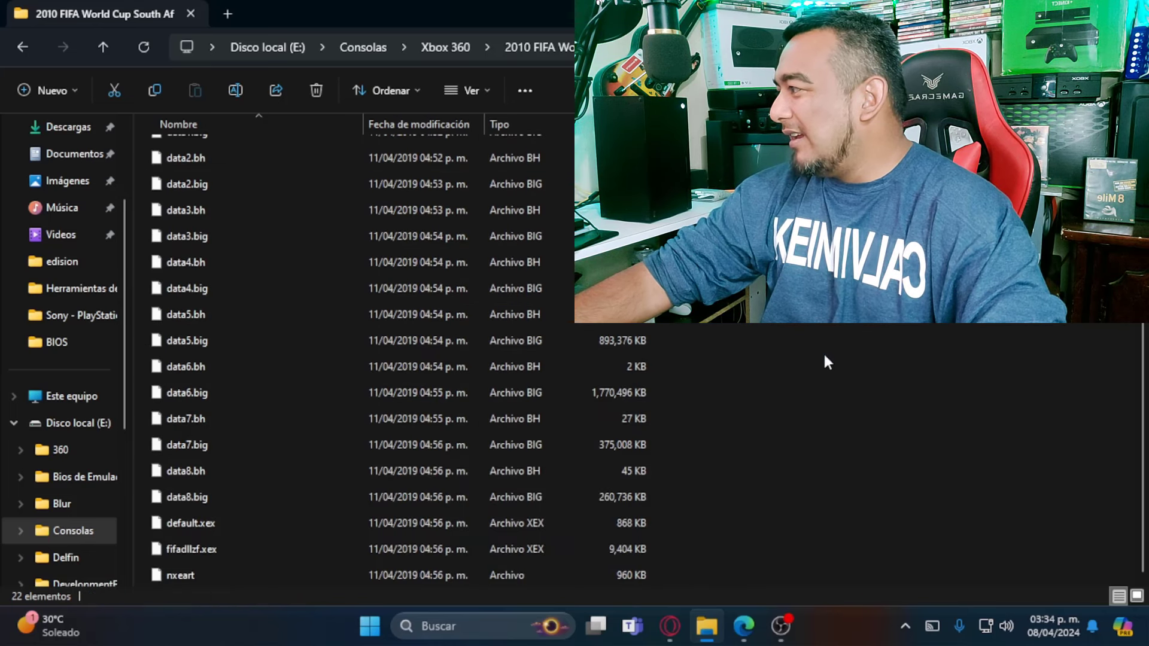
# Check the file type of default.xex in its properties, highlight the type text and close the properties
pyautogui.rightClick(205, 527)
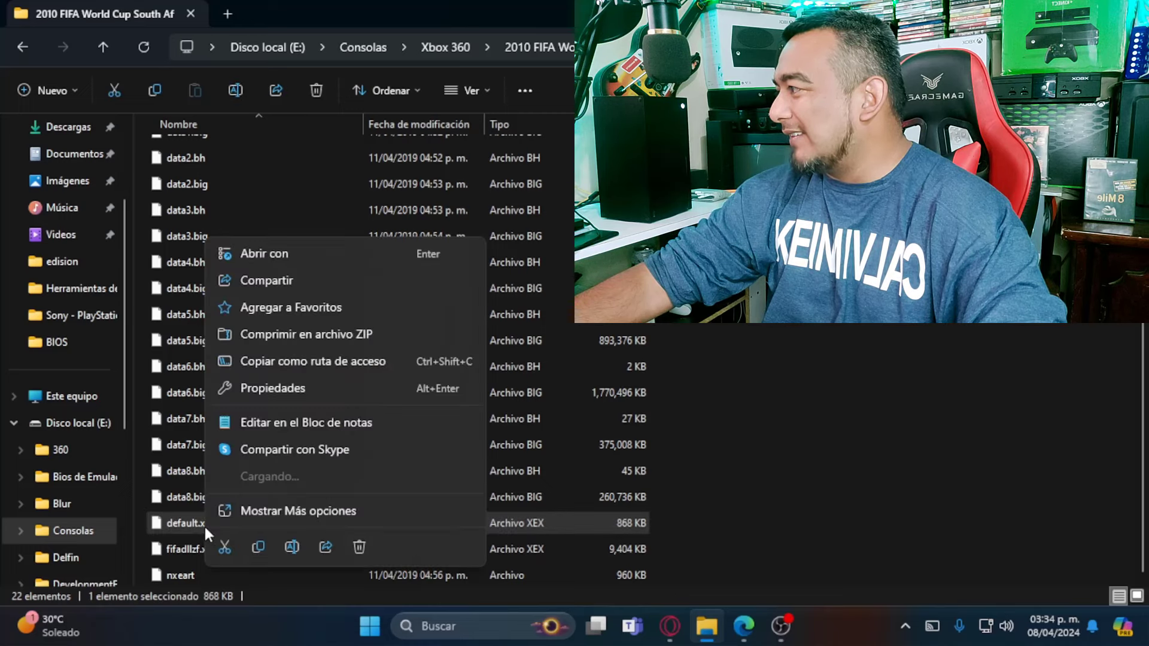
pyautogui.click(277, 390)
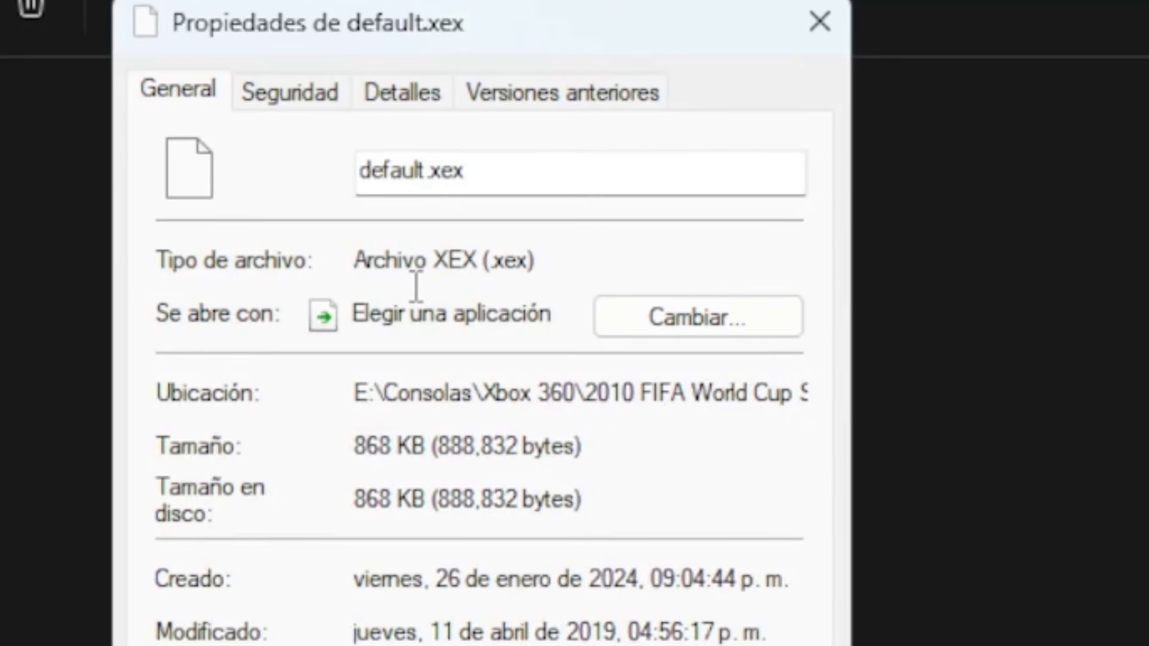
pyautogui.moveTo(554, 261); pyautogui.dragTo(341, 264)
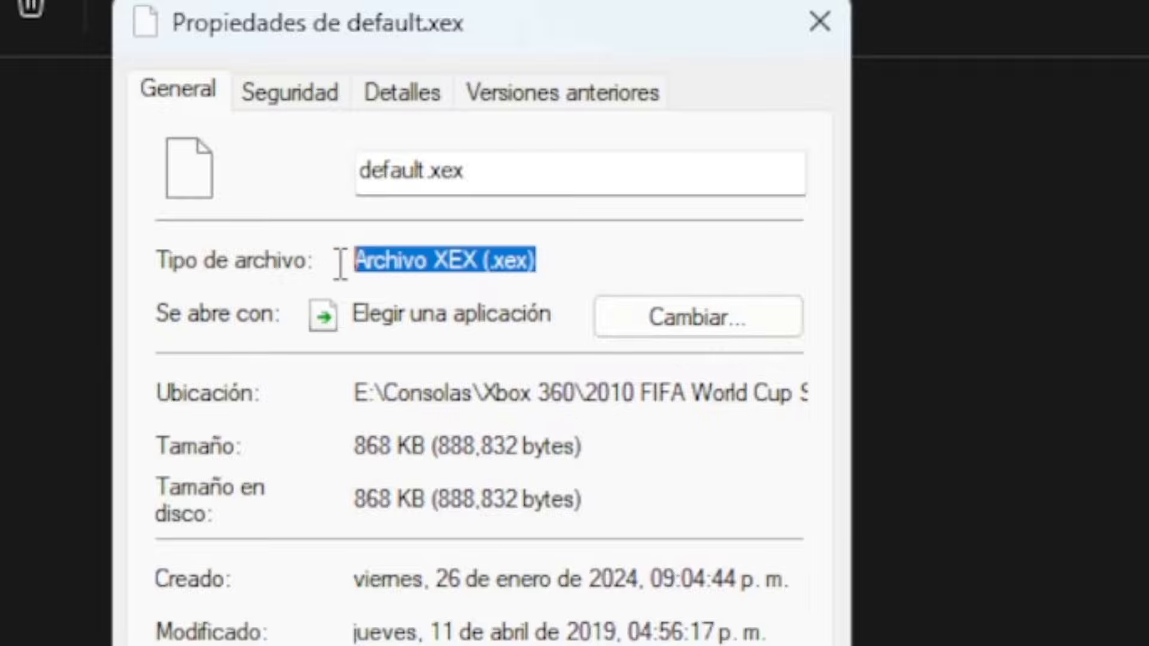
pyautogui.click(819, 27)
# Return to the Consolas folder and select the console folders from Xbox 360 up to DreamCast
pyautogui.hotkey('alt', 'Left')
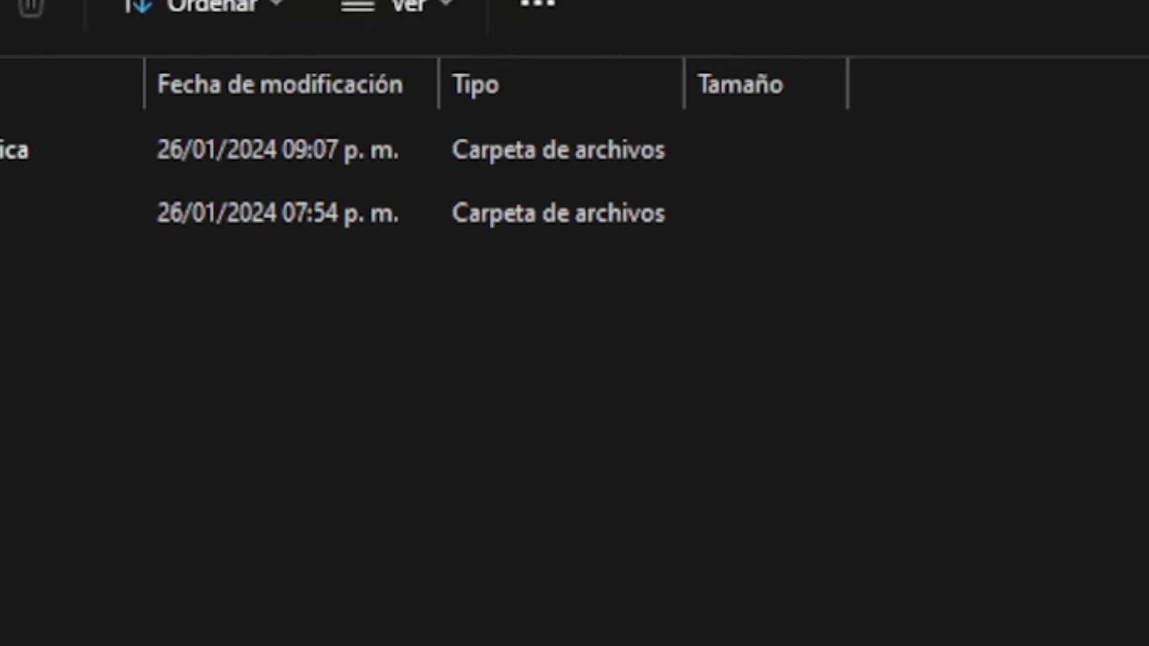
pyautogui.moveTo(0, 495); pyautogui.dragTo(836, 186)
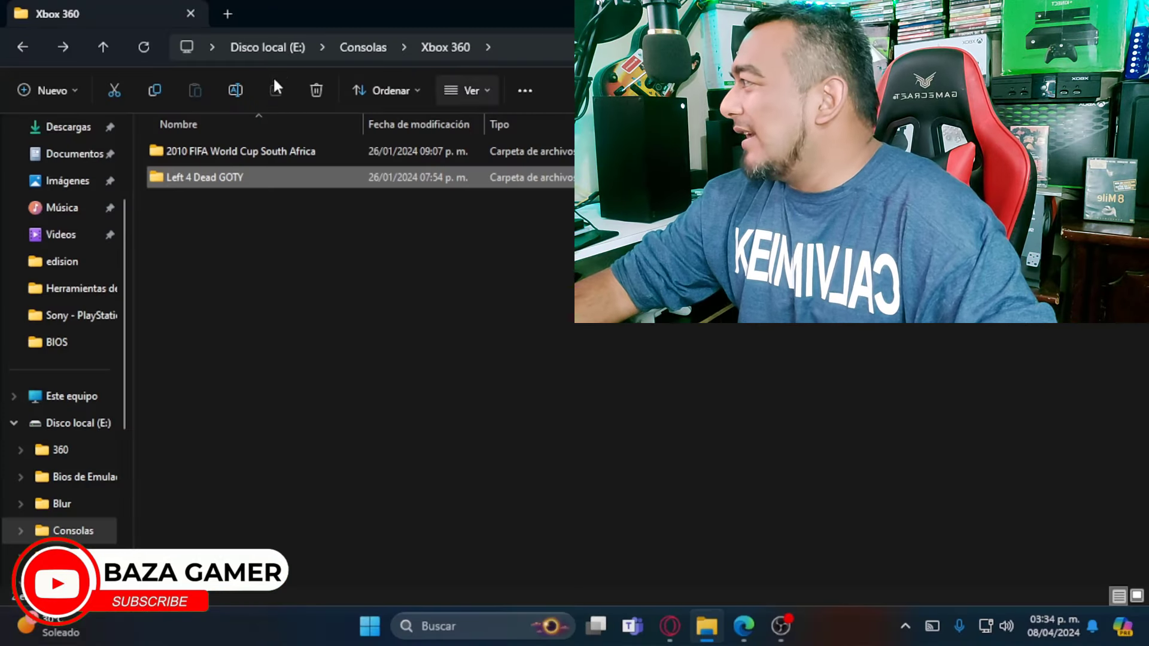
pyautogui.click(25, 52)
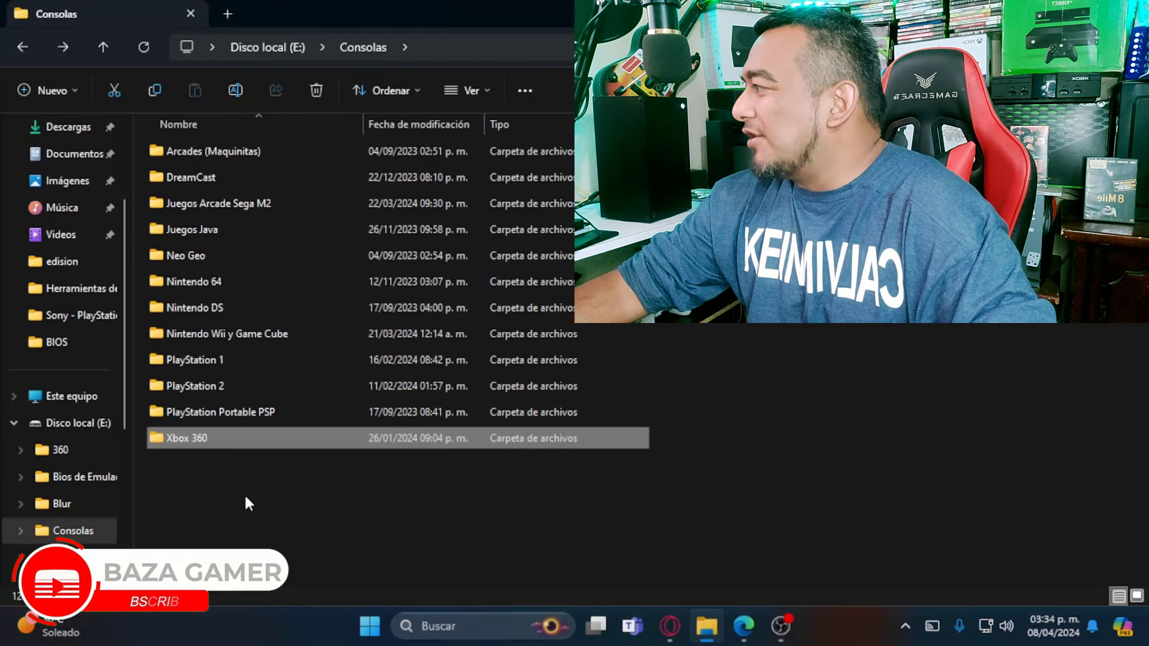
pyautogui.moveTo(245, 497); pyautogui.dragTo(806, 179)
pyautogui.click(778, 497)
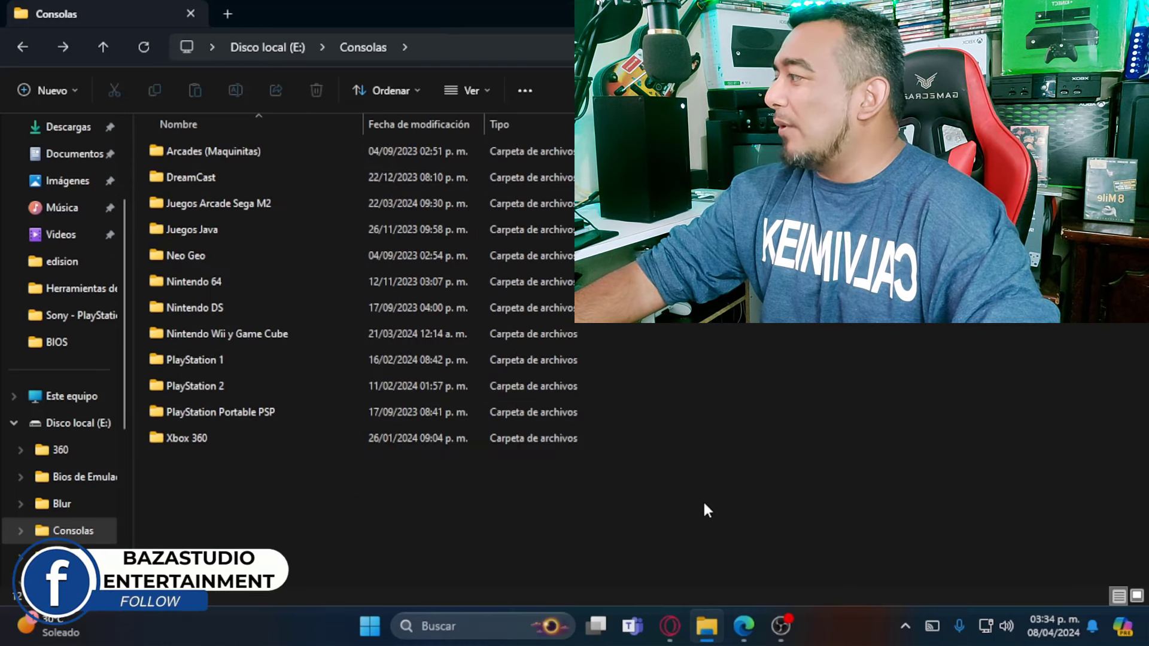
pyautogui.moveTo(748, 441); pyautogui.dragTo(224, 162)
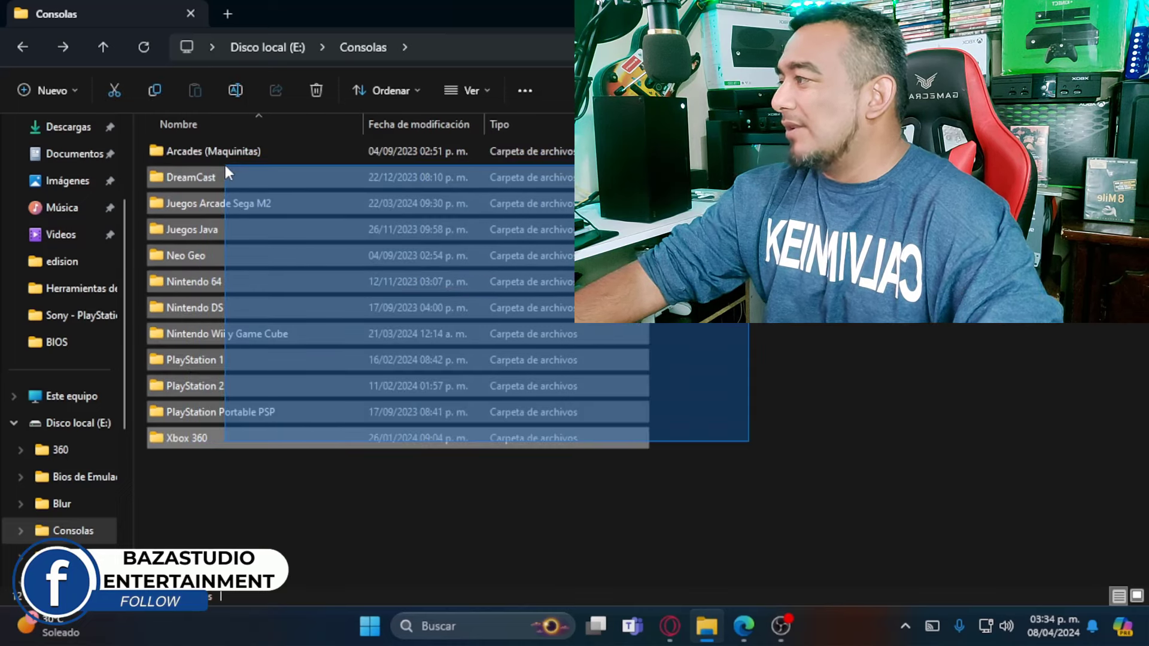